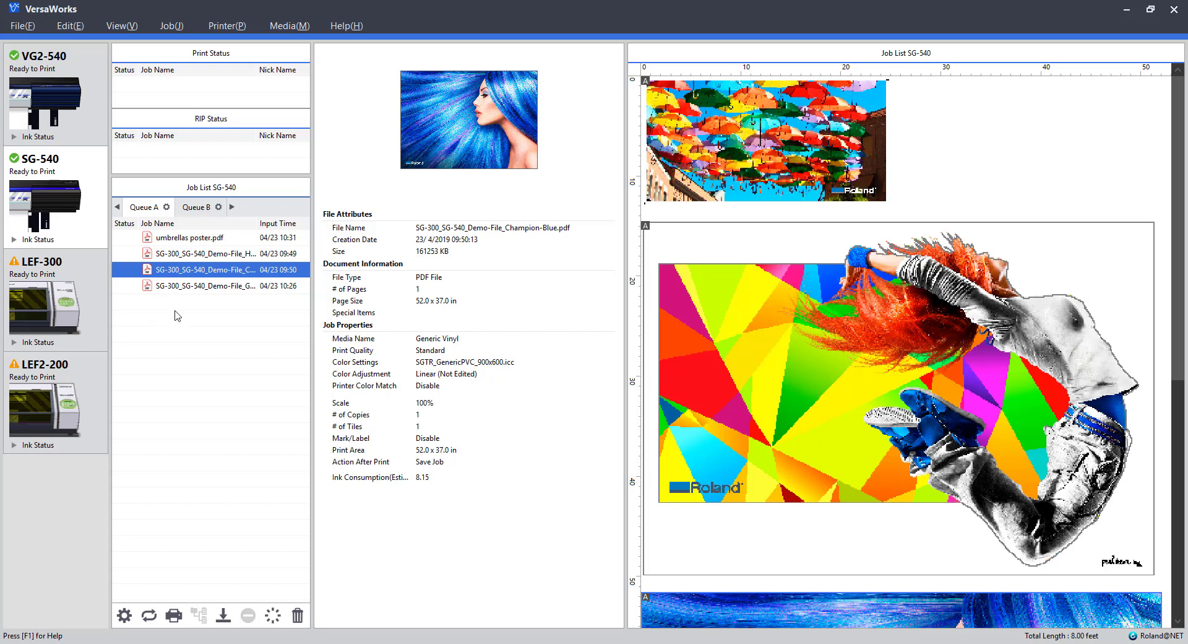
{"action": "left_click", "coordinate": [229, 254]}
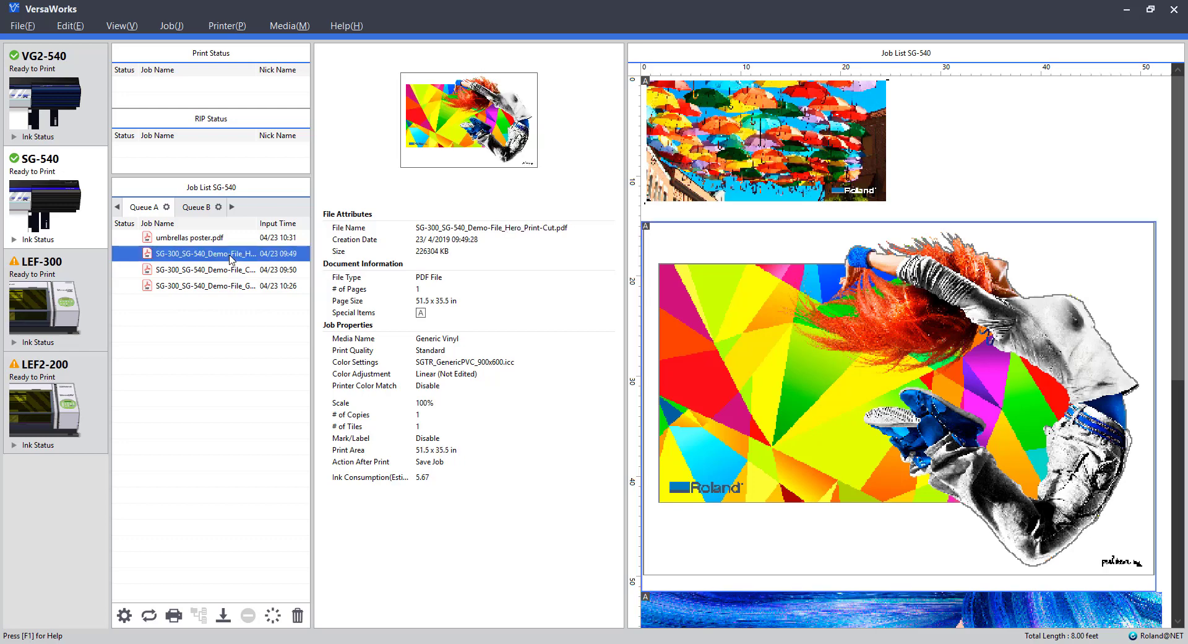
{"action": "left_click", "coordinate": [238, 275]}
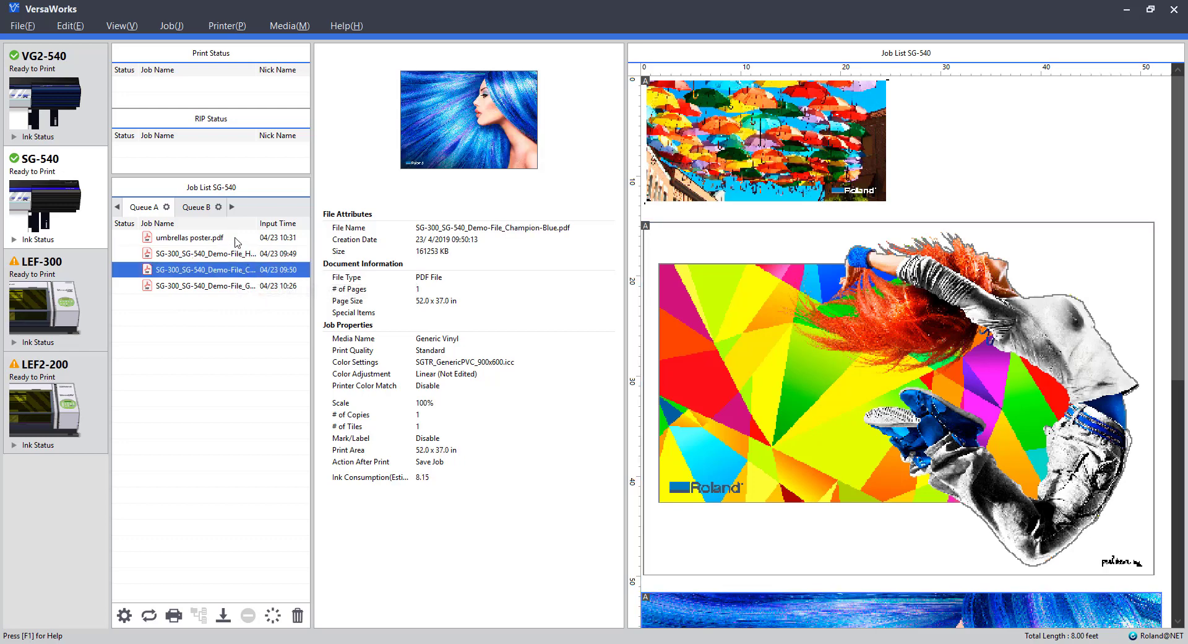
{"action": "left_click", "coordinate": [239, 254]}
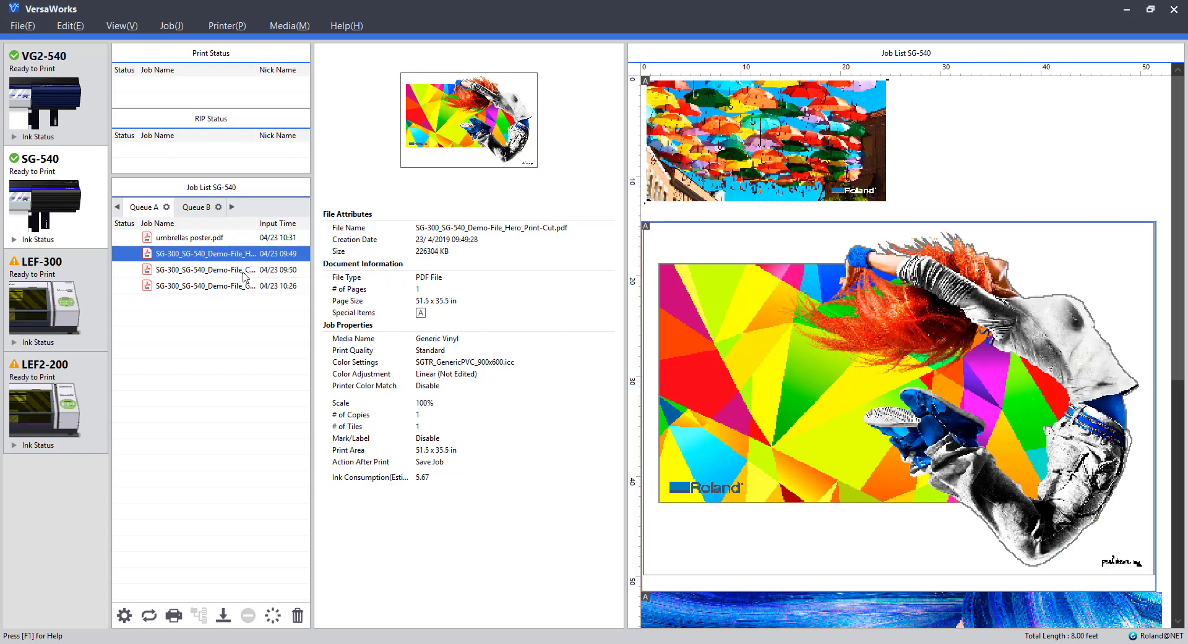
Set the Champion-Blue job's media width to the loaded roll's 51.69 in
{"action": "left_click", "coordinate": [244, 272]}
{"action": "double_click", "coordinate": [242, 270]}
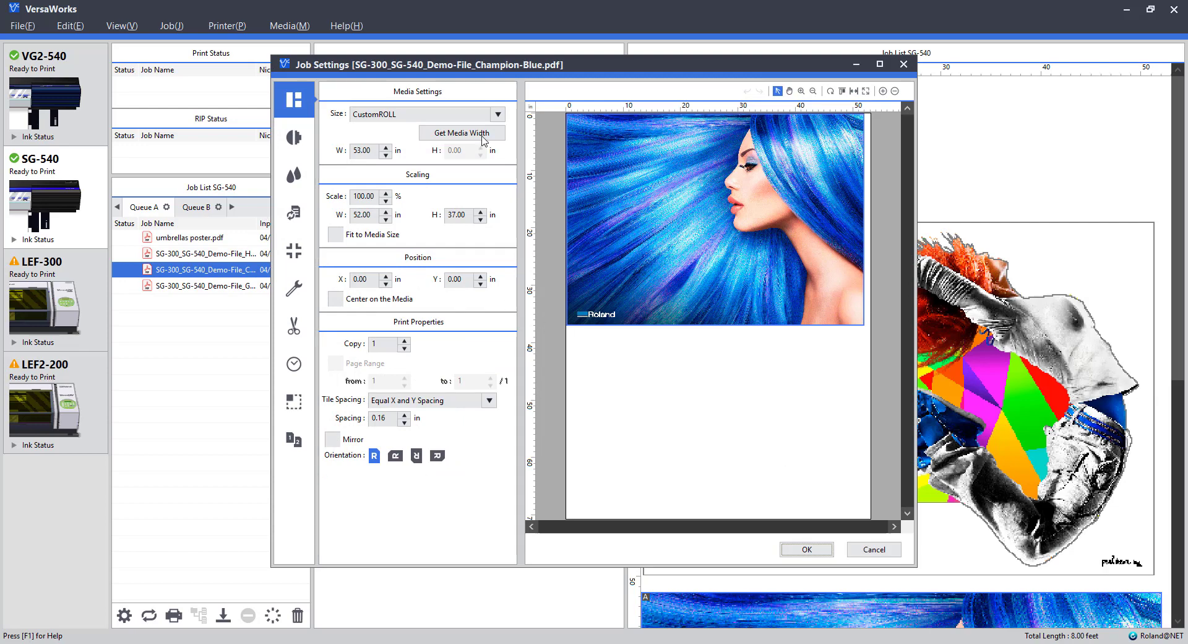
{"action": "left_click", "coordinate": [482, 138]}
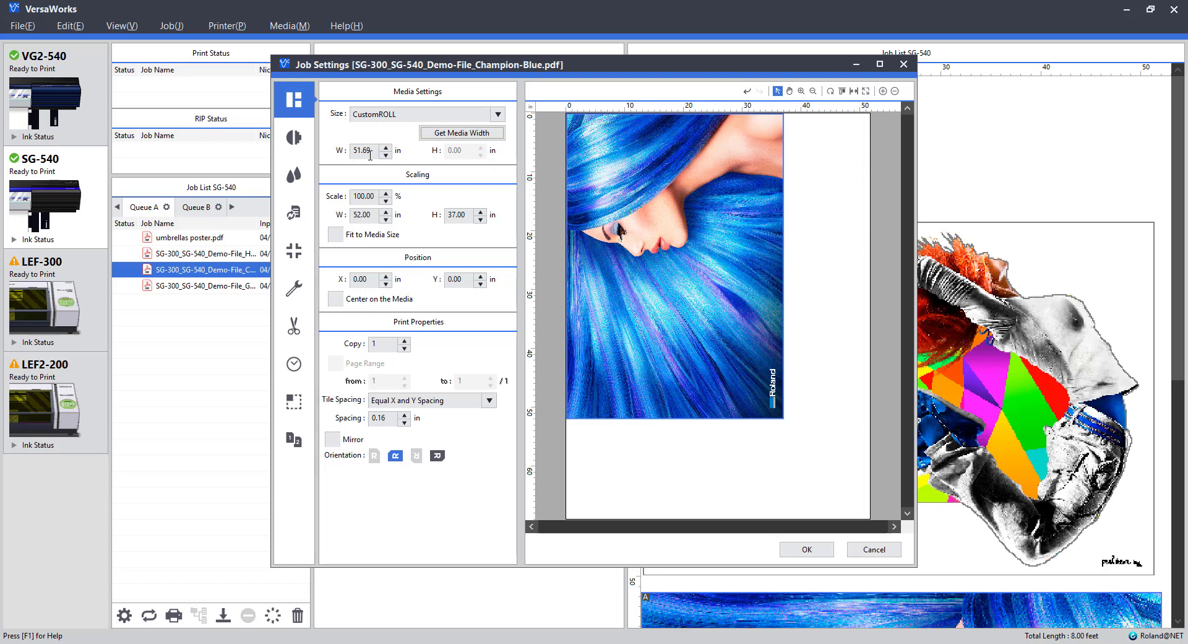
{"action": "left_click_drag", "start_coordinate": [370, 155], "coordinate": [352, 153]}
Scale the portrait image to 48 in high, giving 129.73%
{"action": "left_click_drag", "start_coordinate": [465, 215], "coordinate": [443, 214]}
{"action": "type", "text": "48"}
{"action": "key", "text": "Tab"}
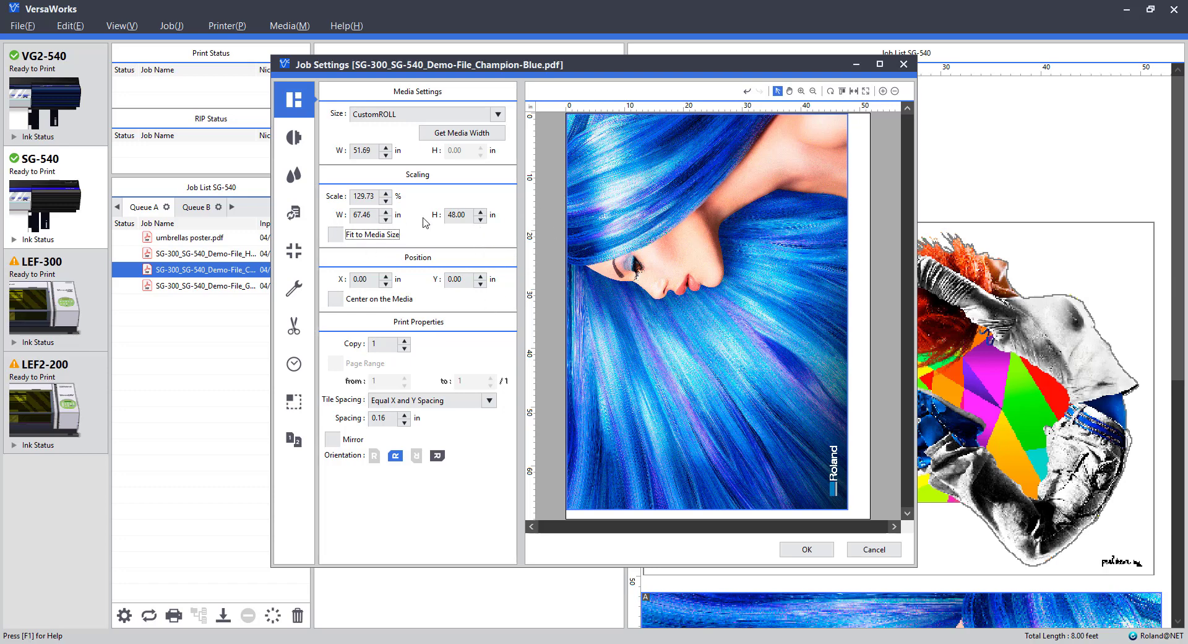
{"action": "left_click_drag", "start_coordinate": [378, 200], "coordinate": [351, 199]}
Center the upright blue-hair image on the media and bring up its quality settings
{"action": "left_click", "coordinate": [334, 300]}
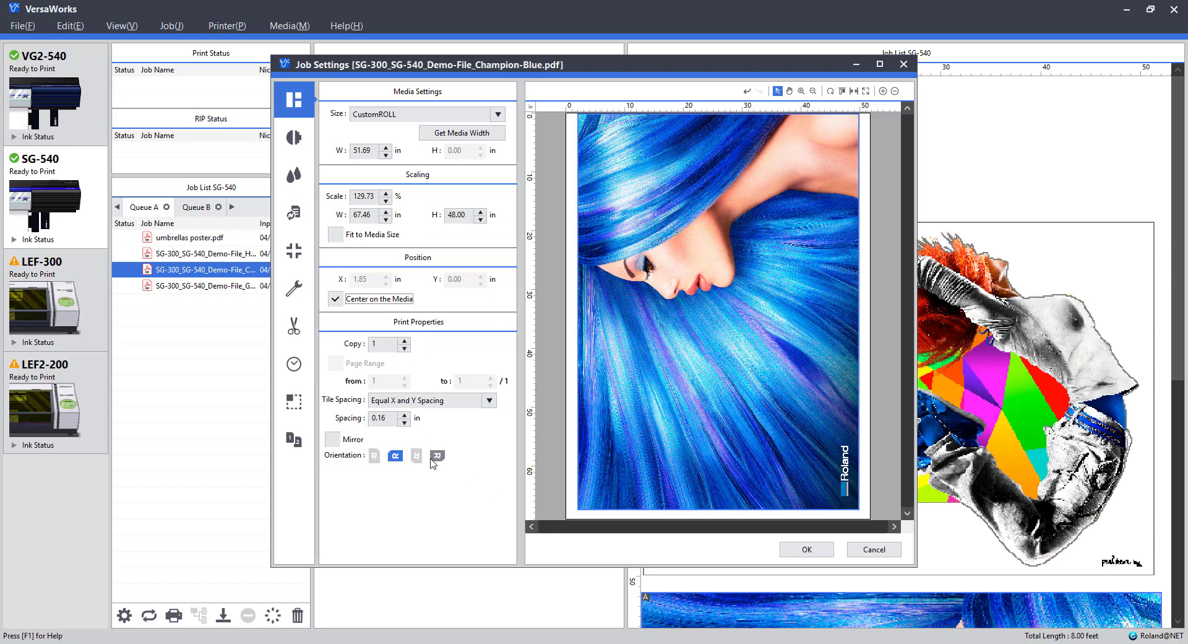
{"action": "left_click", "coordinate": [437, 456]}
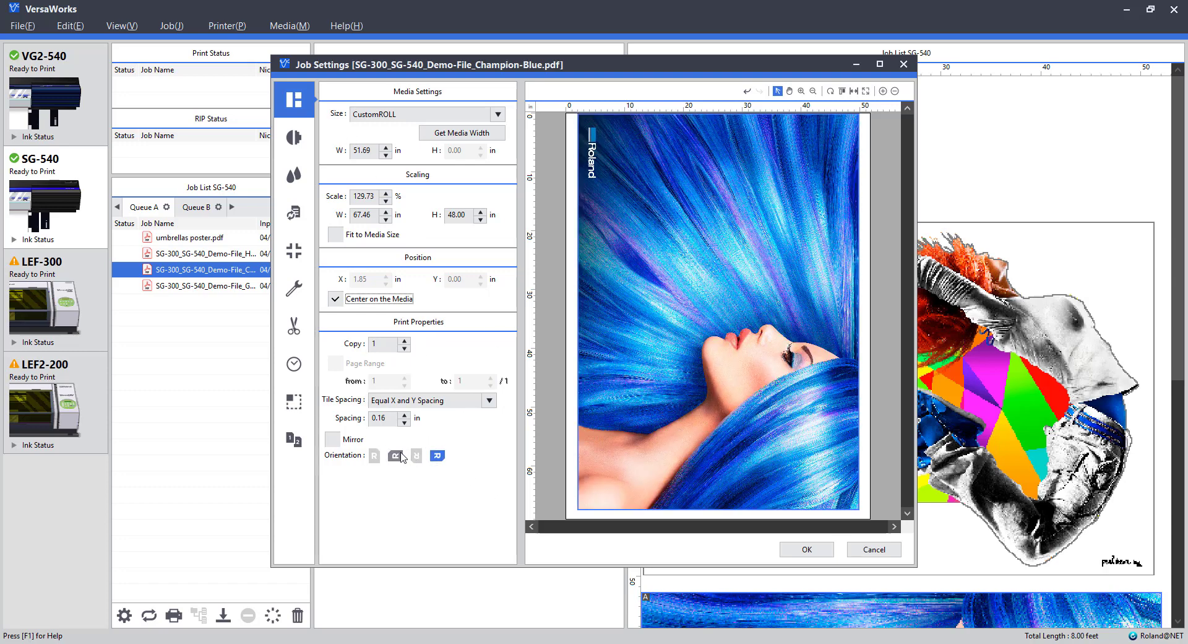
{"action": "left_click", "coordinate": [395, 456]}
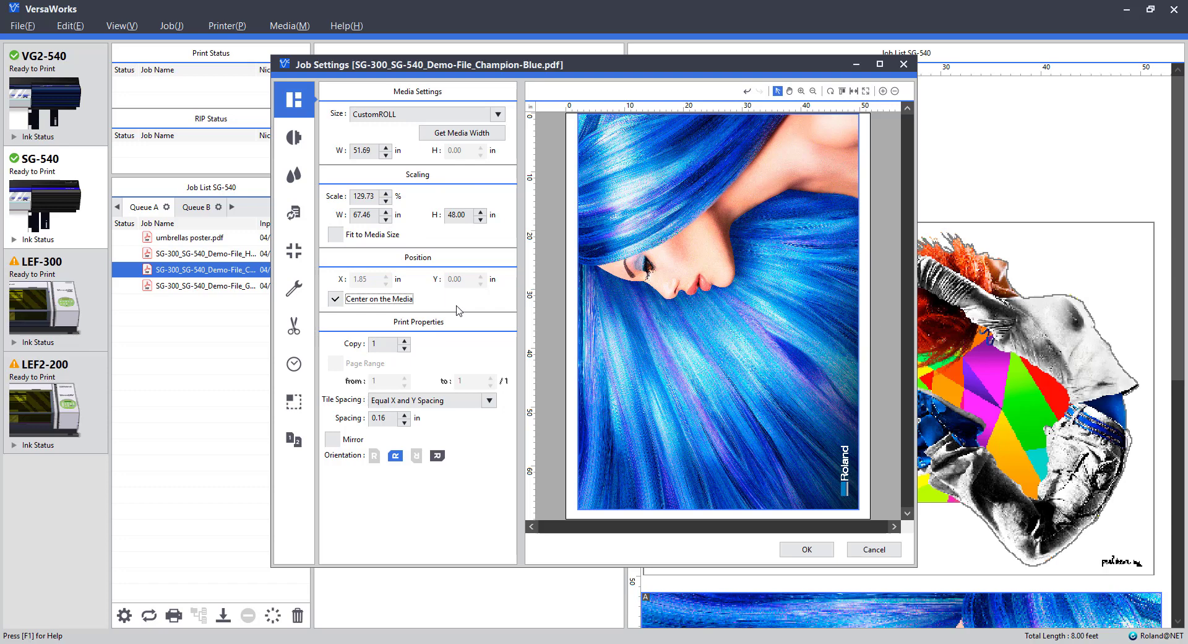
{"action": "left_click", "coordinate": [293, 138]}
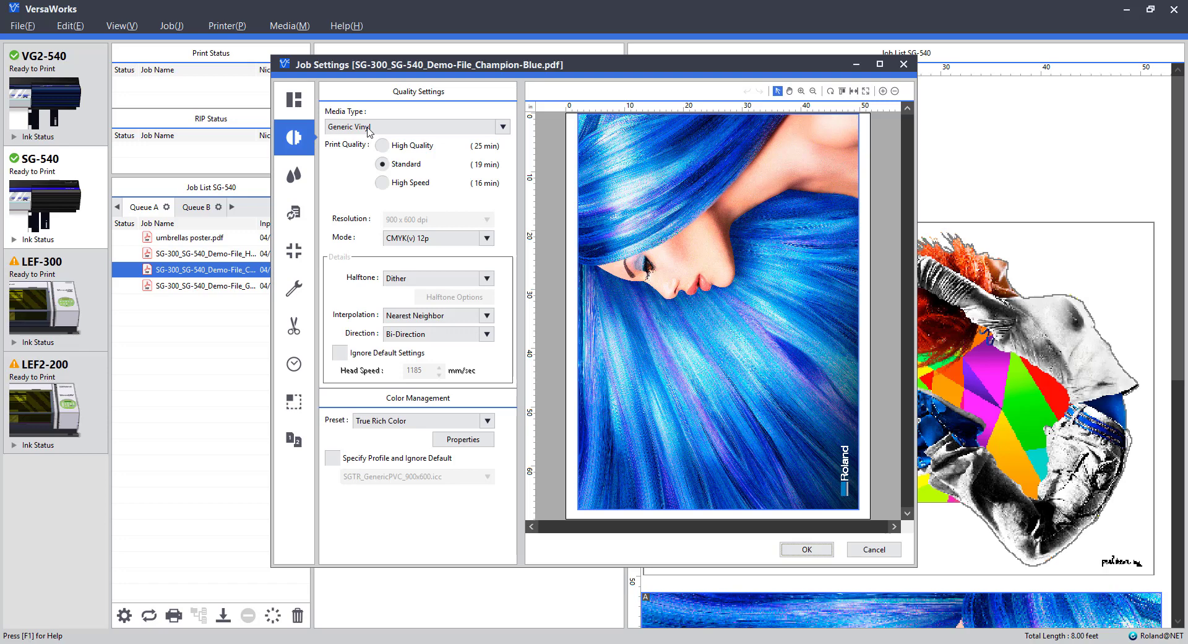
Choose LBV2 : Light-Weight Banner Vinyl (ESM) as the Champion-Blue job's media type
{"action": "left_click", "coordinate": [369, 130]}
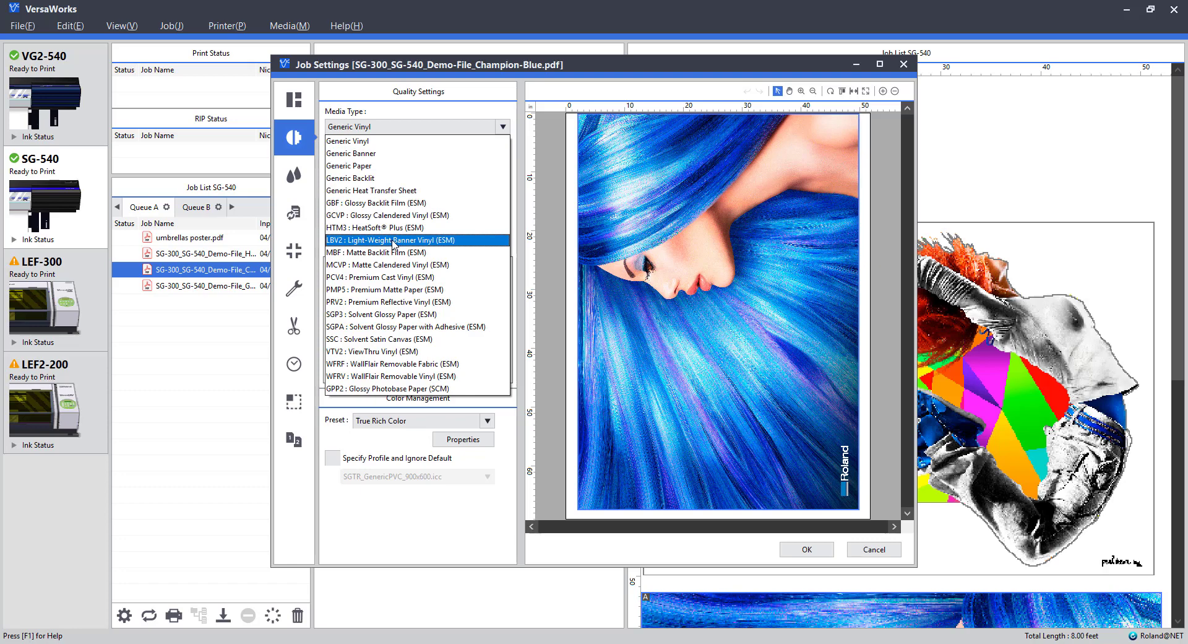
{"action": "left_click", "coordinate": [393, 244]}
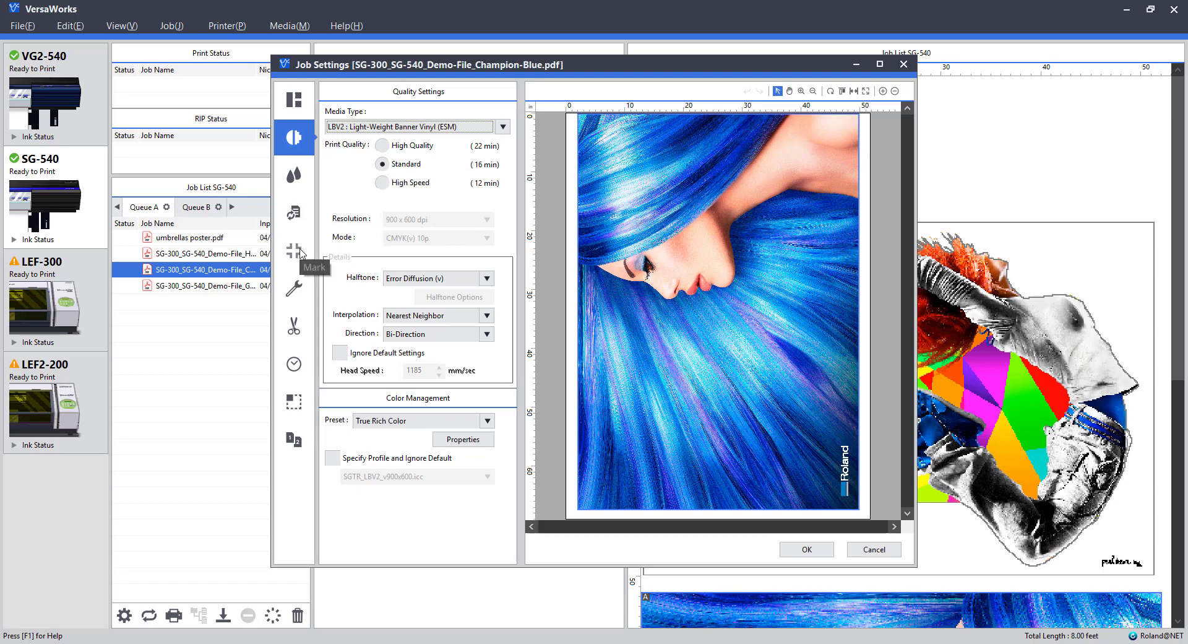
Set the Champion-Blue job's mark type to Trim Marks
{"action": "left_click", "coordinate": [297, 254]}
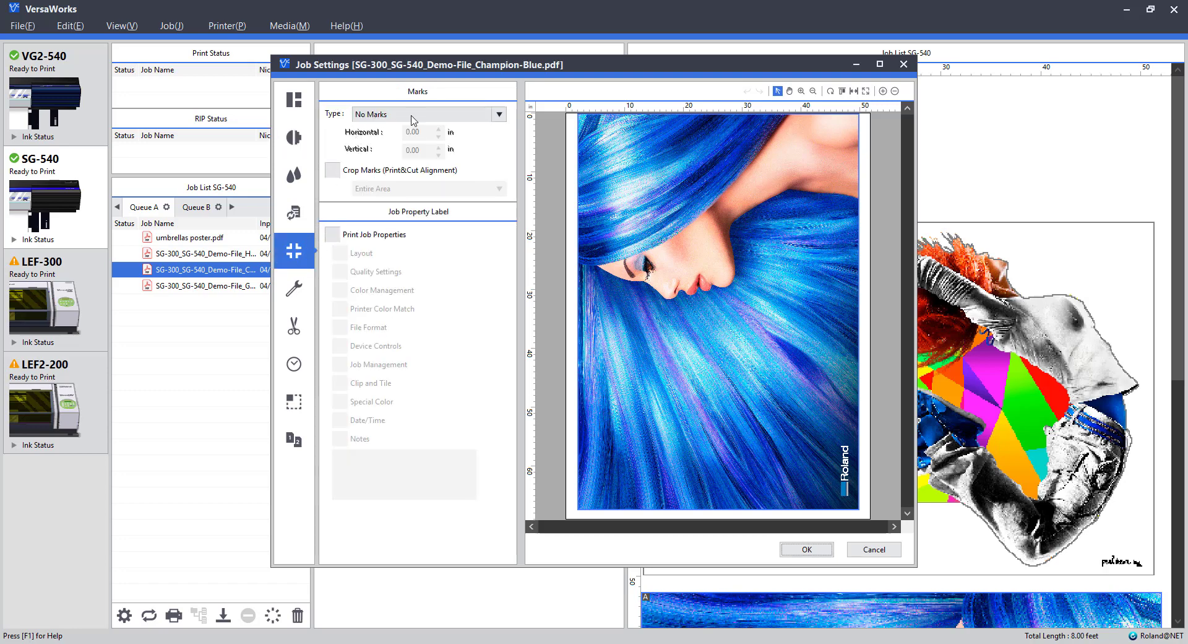
{"action": "left_click", "coordinate": [412, 117]}
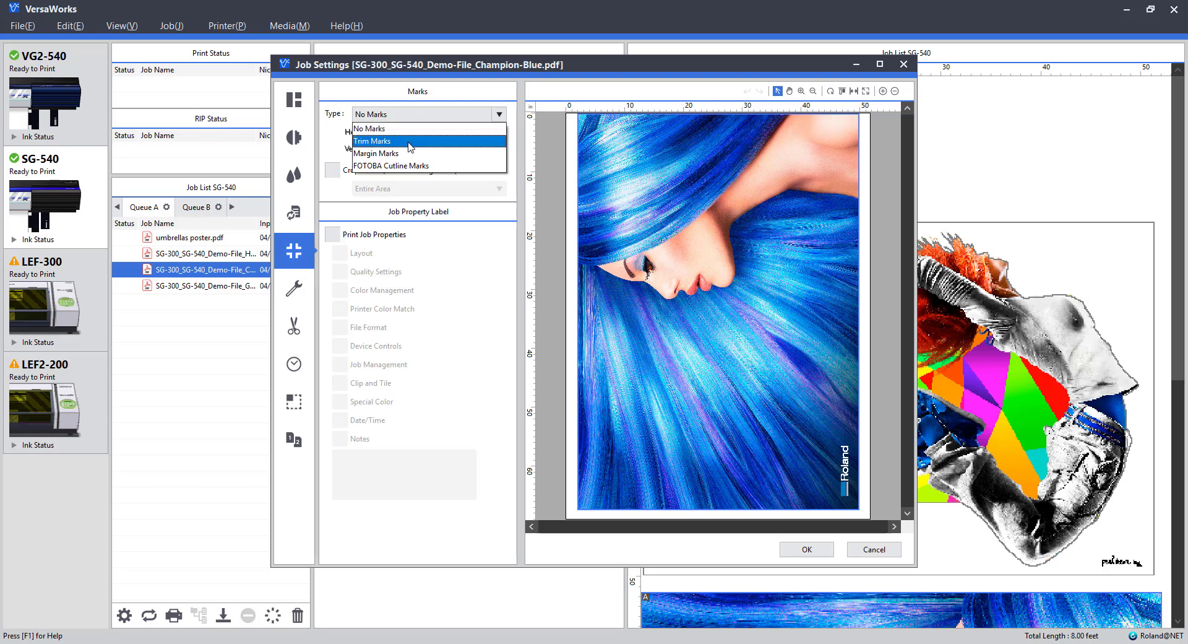
{"action": "left_click", "coordinate": [409, 141]}
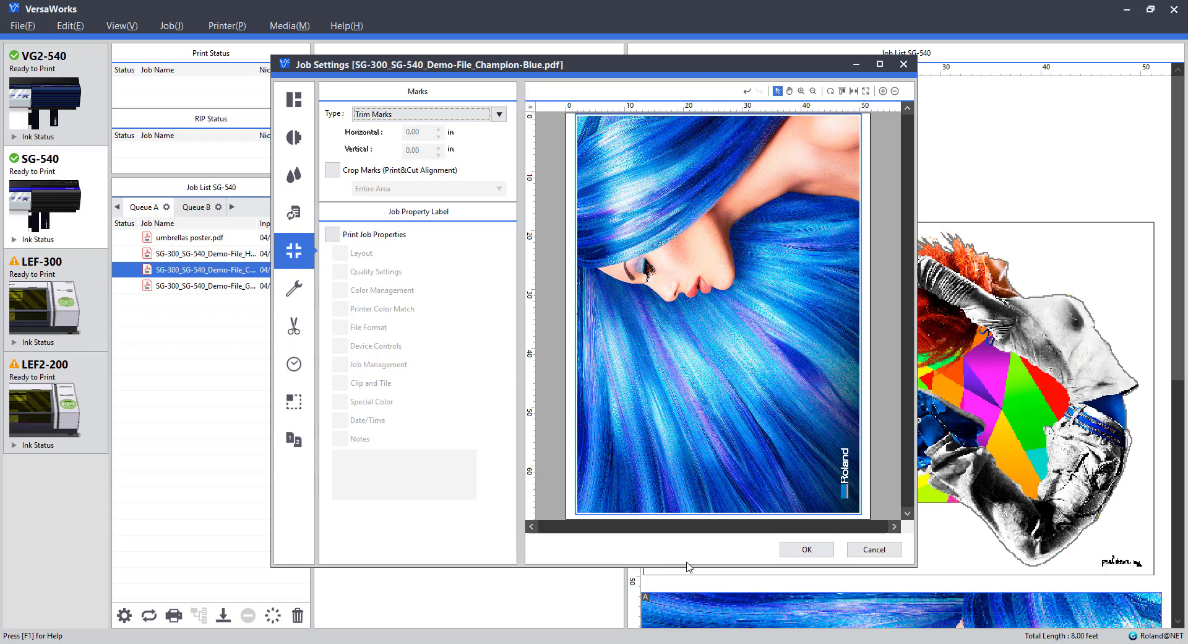
Apply the banner settings, then select the Graffiti-Decal job to show its 6.0 x 6.0 in details
{"action": "left_click", "coordinate": [807, 549]}
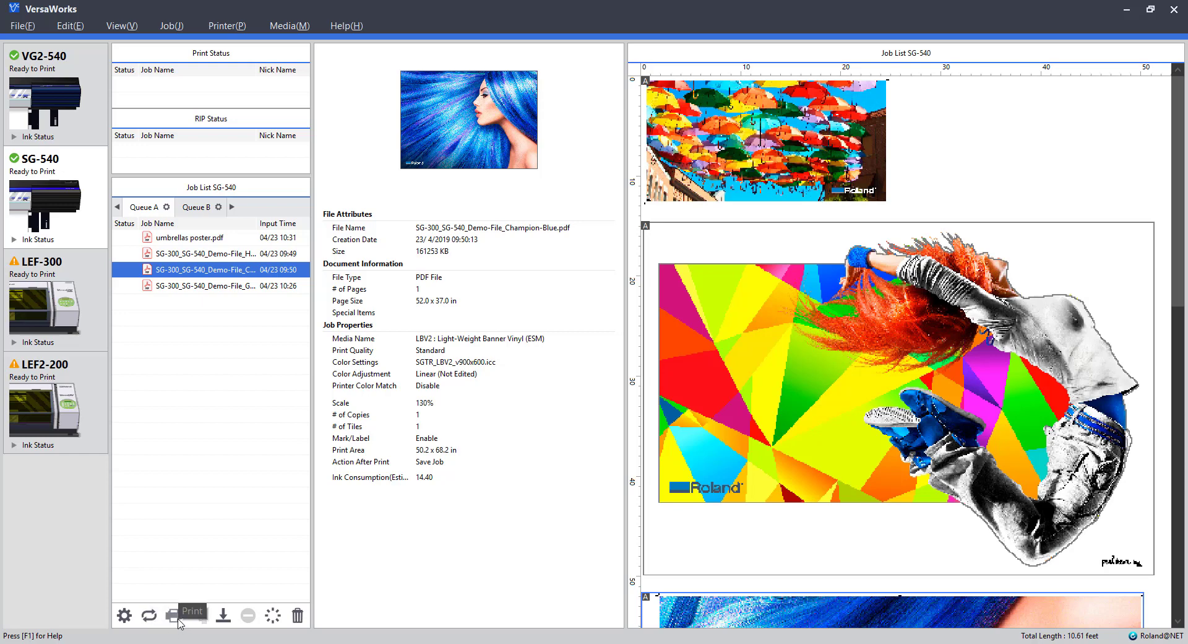
{"action": "left_click", "coordinate": [221, 289]}
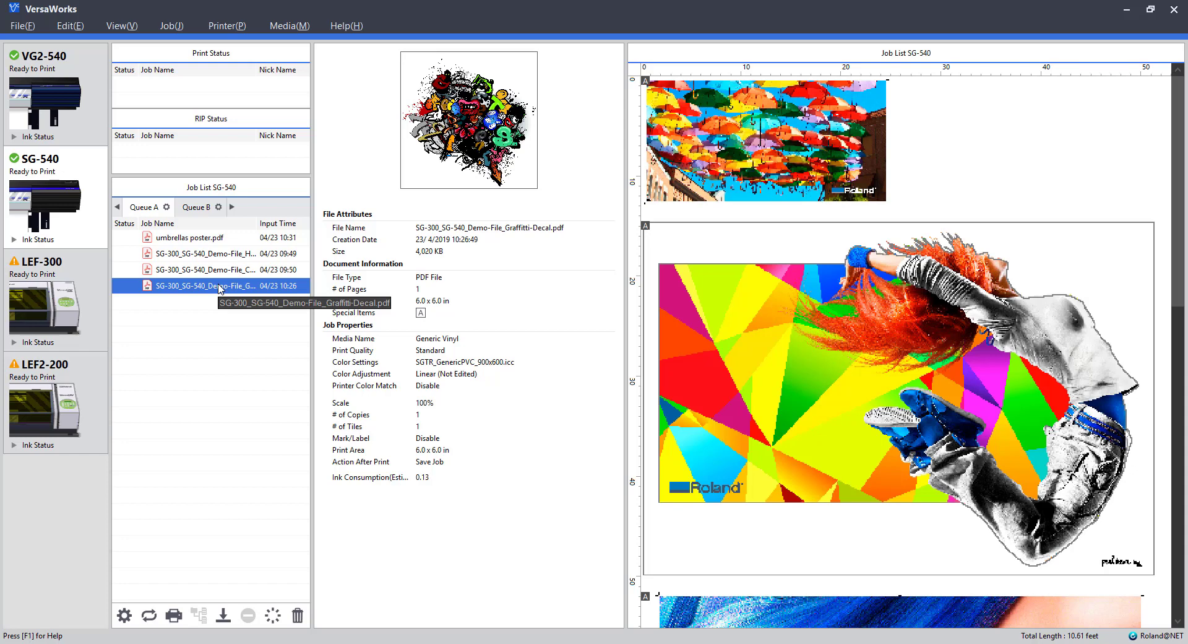
Match the Graffiti-Decal media width to the roll and set the sticker width to 3.5 in
{"action": "double_click", "coordinate": [217, 284]}
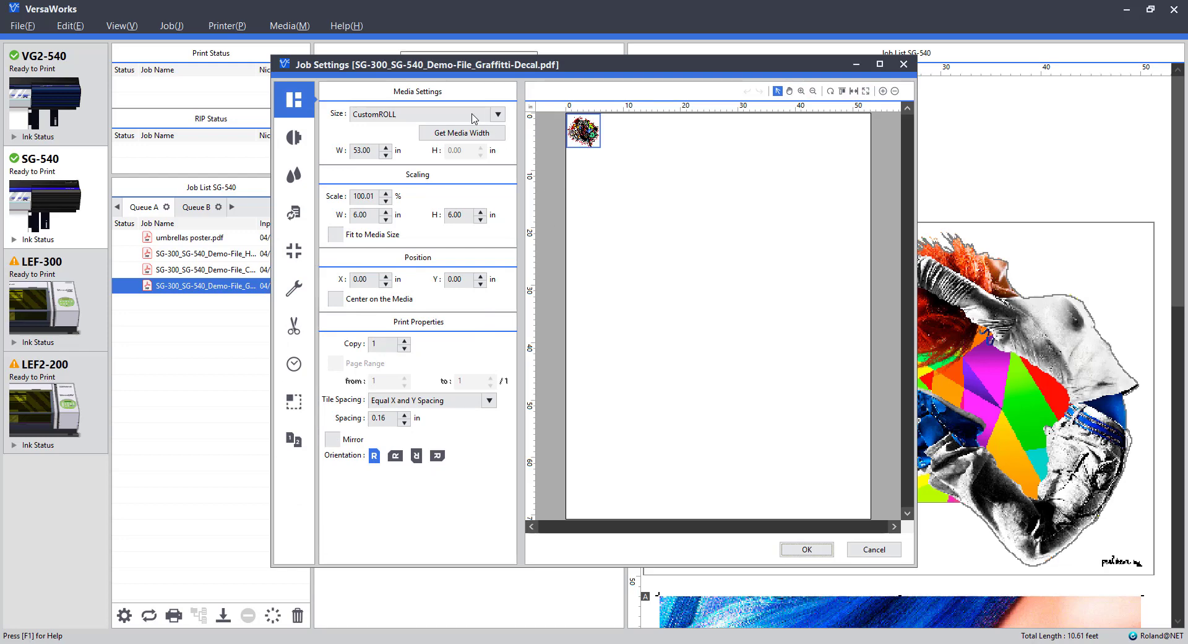
{"action": "left_click", "coordinate": [466, 133]}
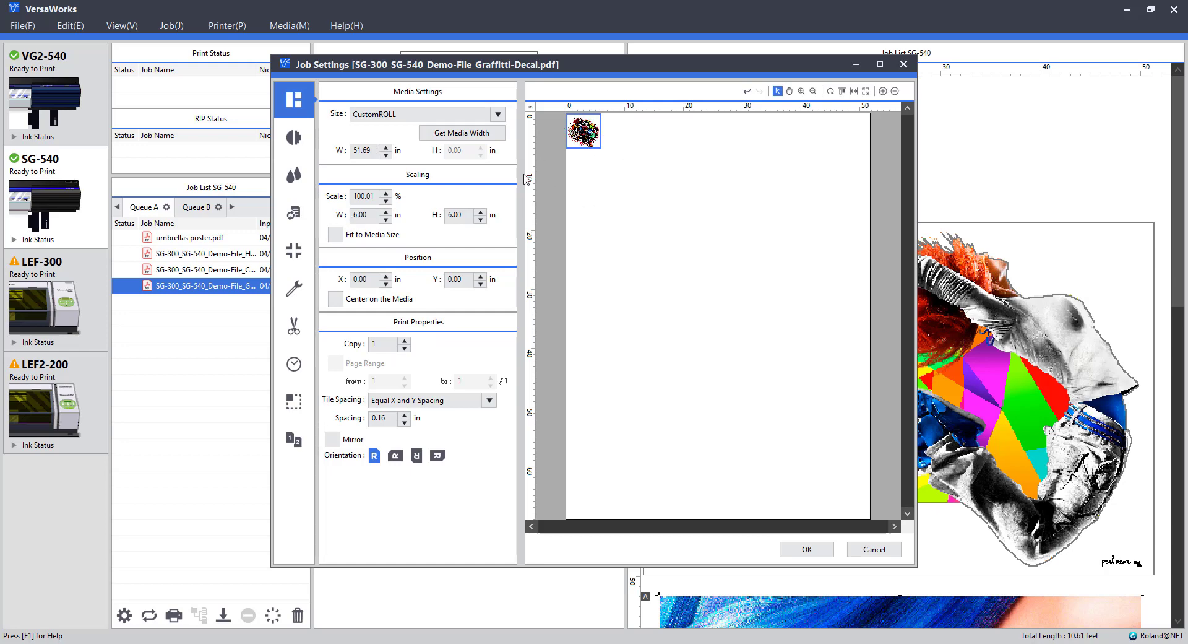
{"action": "left_click_drag", "start_coordinate": [373, 215], "coordinate": [342, 215]}
{"action": "type", "text": "3.5"}
{"action": "key", "text": "Tab"}
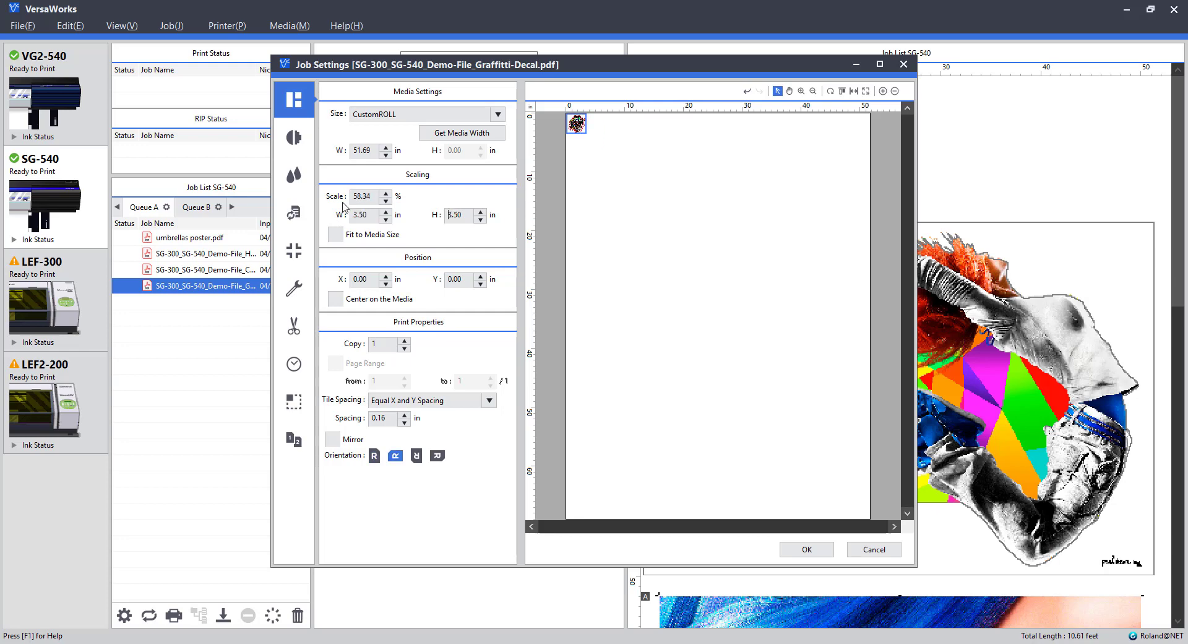
{"action": "left_click", "coordinate": [620, 175]}
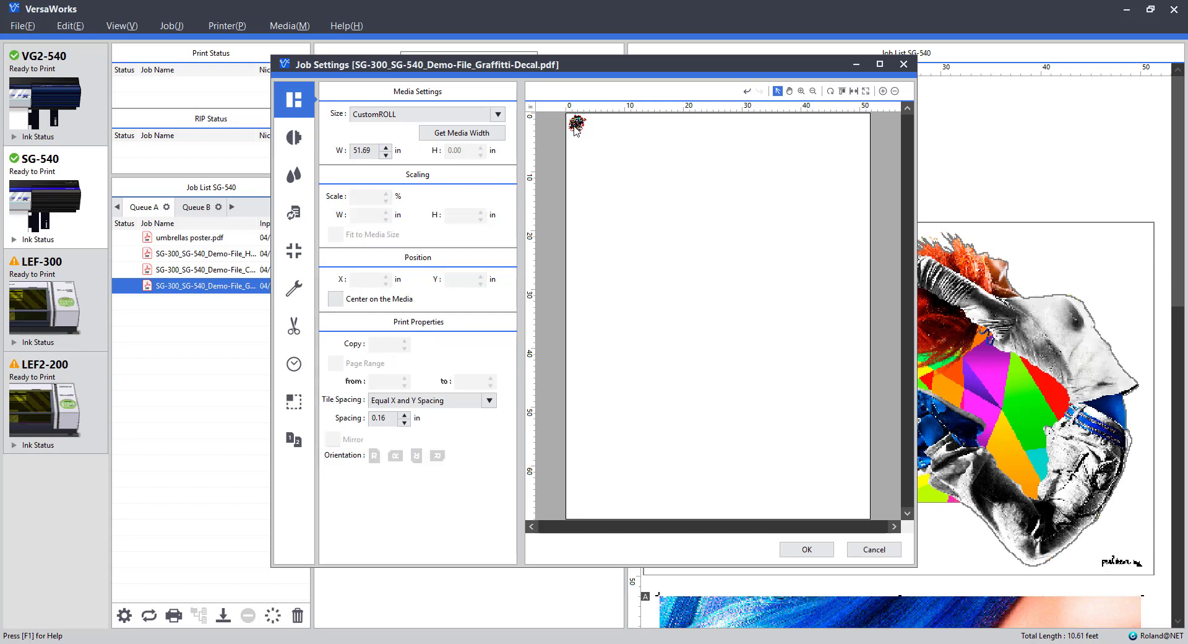
{"action": "left_click", "coordinate": [575, 125]}
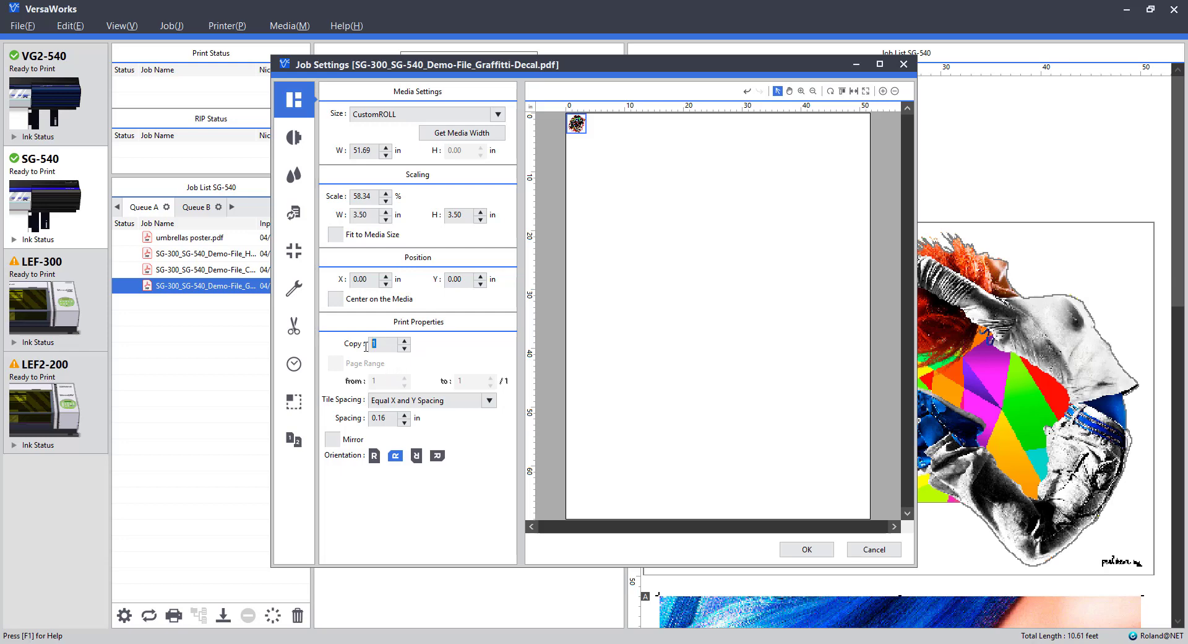
Tile the sticker to 56 copies across the roll and apply the job settings
{"action": "type", "text": "50"}
{"action": "key", "text": "Tab"}
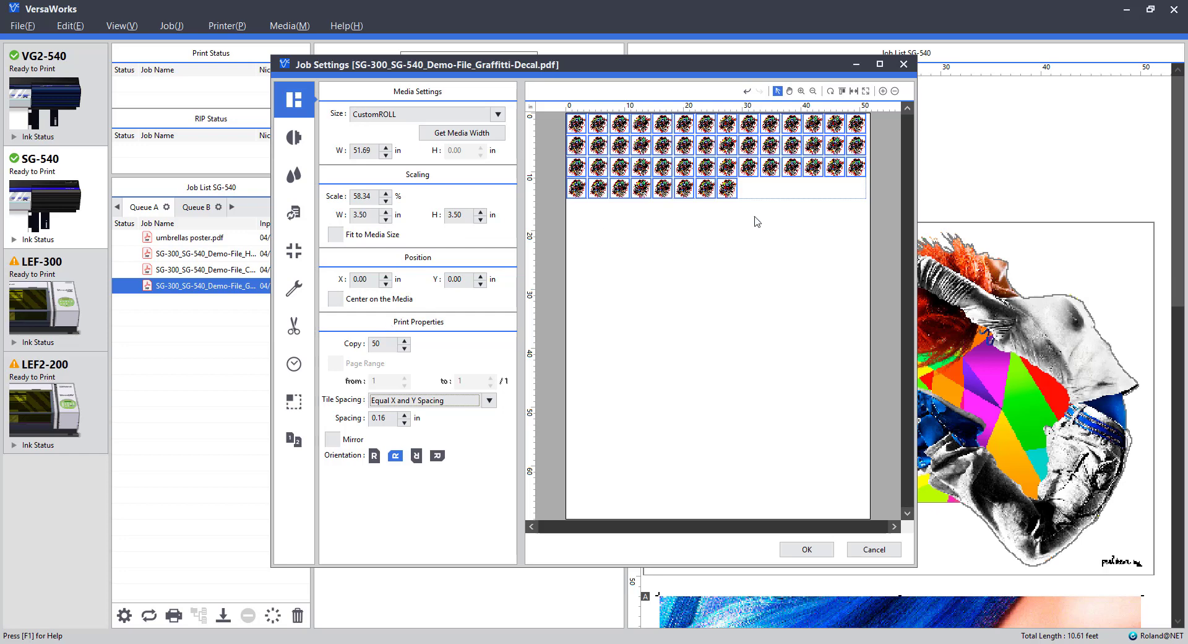
{"action": "left_click", "coordinate": [727, 206]}
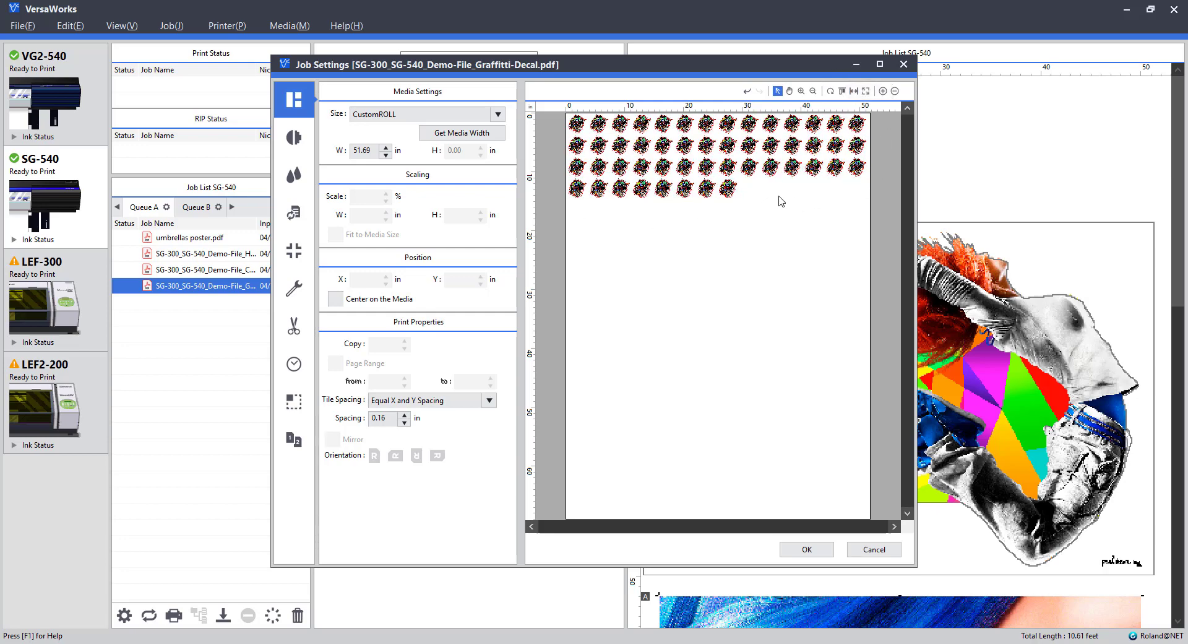
{"action": "left_click", "coordinate": [729, 194]}
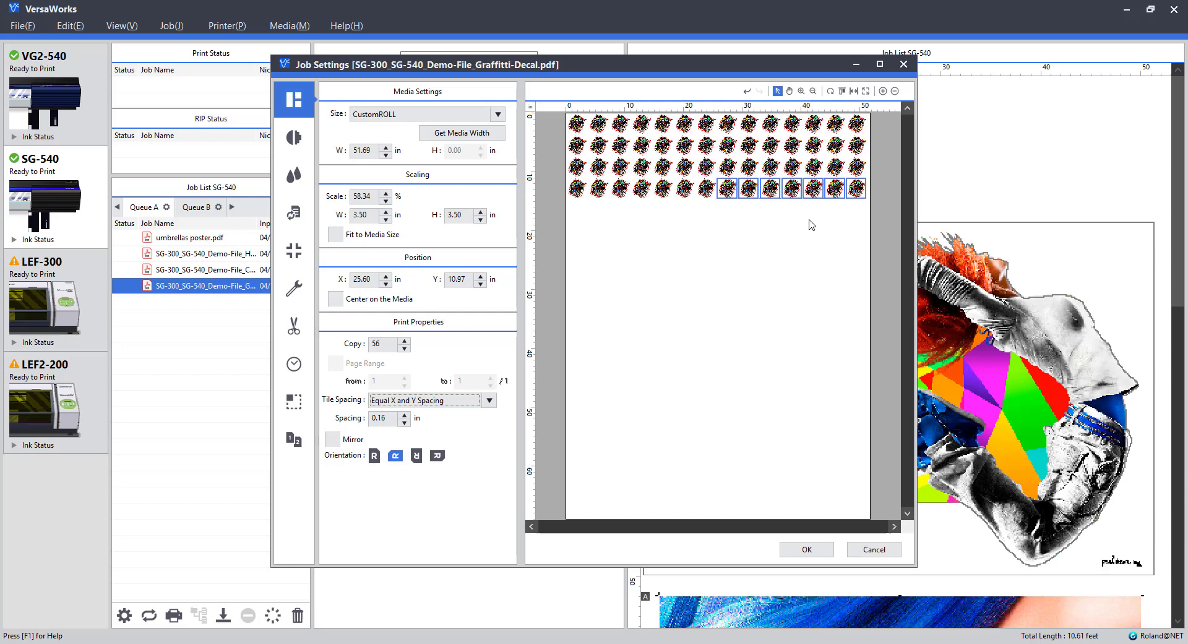
{"action": "left_click", "coordinate": [804, 216]}
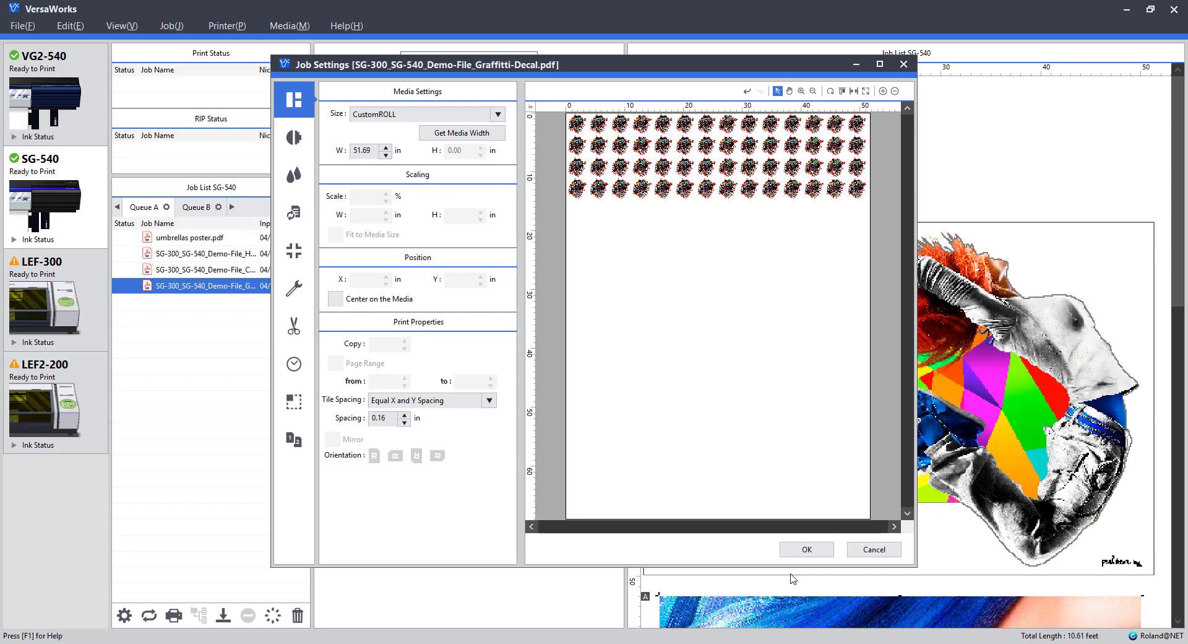
{"action": "left_click", "coordinate": [806, 549]}
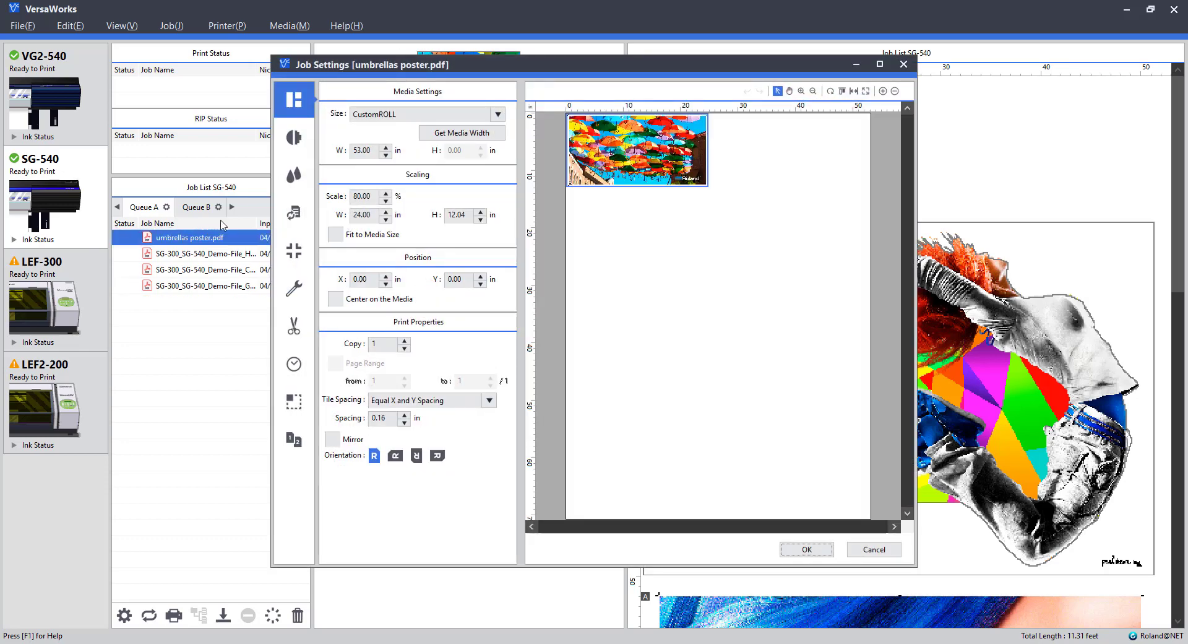
Extend the clip over the whole umbrella image so it prints unclipped and untiled at 24 x 32 in
{"action": "left_click", "coordinate": [294, 401]}
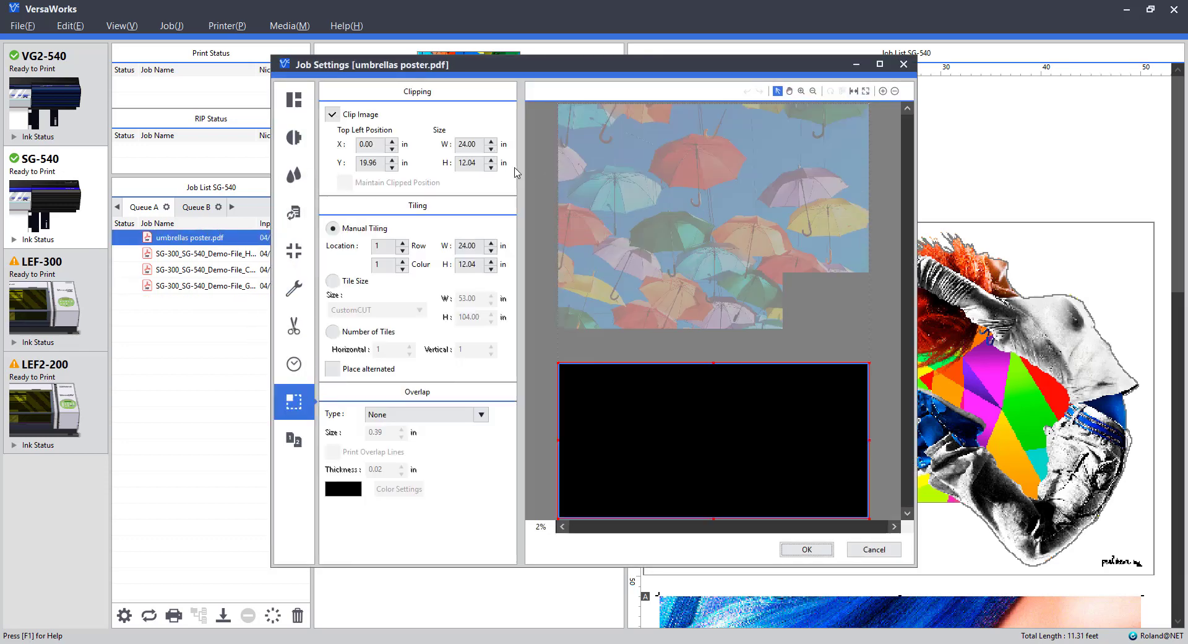
{"action": "left_click", "coordinate": [335, 333]}
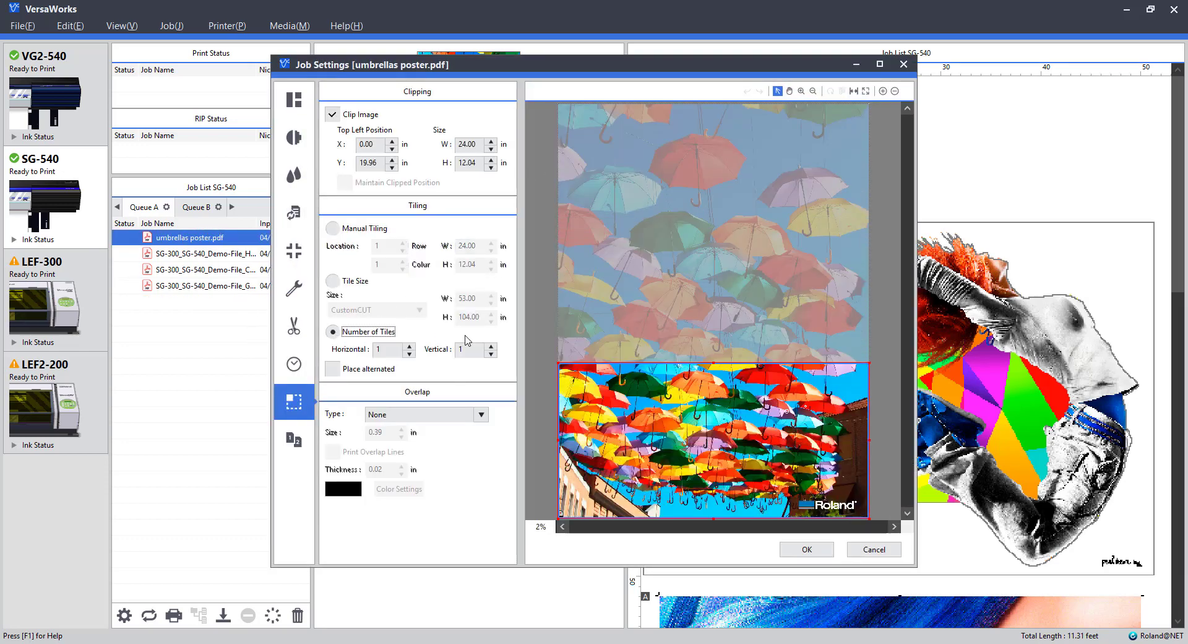
{"action": "left_click", "coordinate": [333, 228]}
{"action": "left_click", "coordinate": [333, 331]}
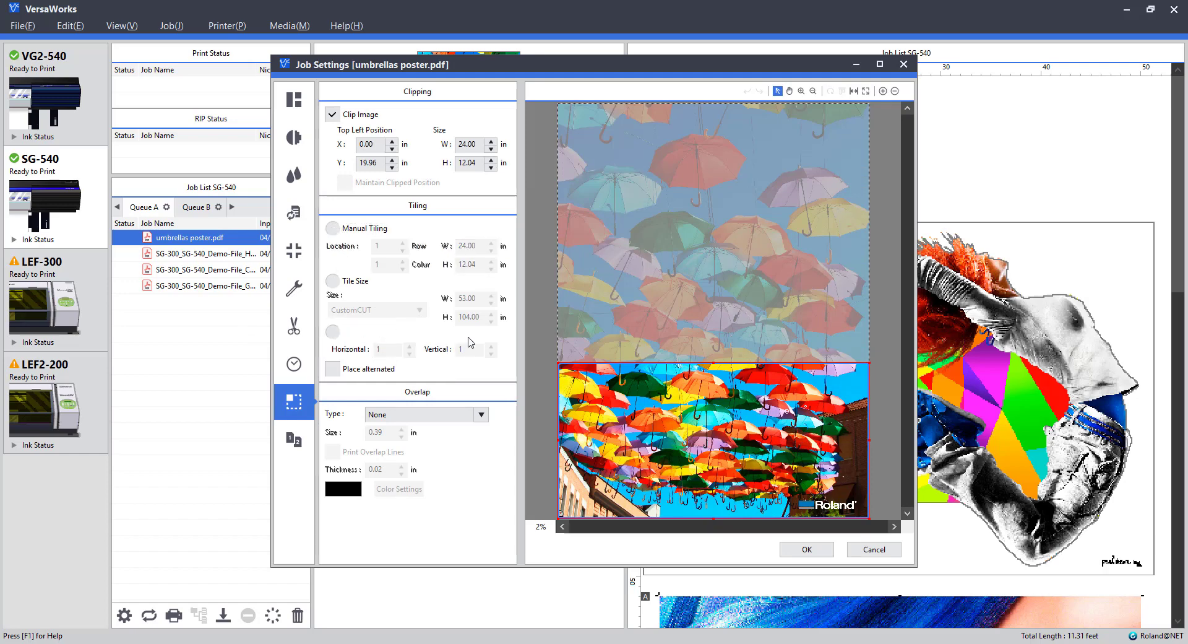
{"action": "left_click_drag", "start_coordinate": [712, 365], "coordinate": [672, 21]}
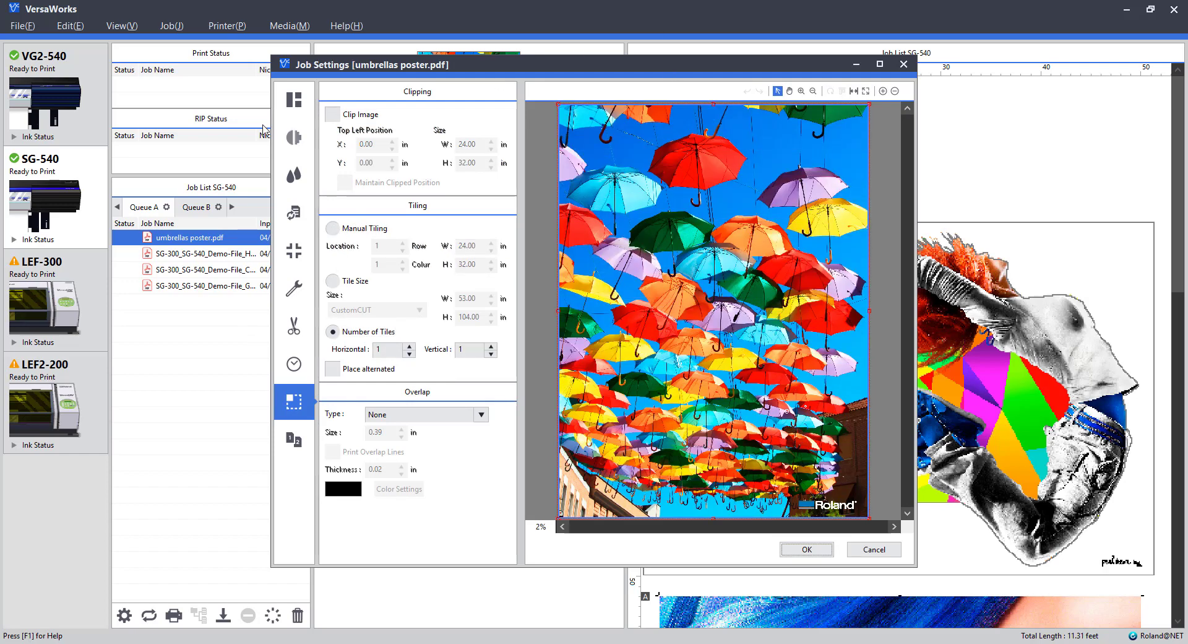
{"action": "left_click", "coordinate": [284, 102]}
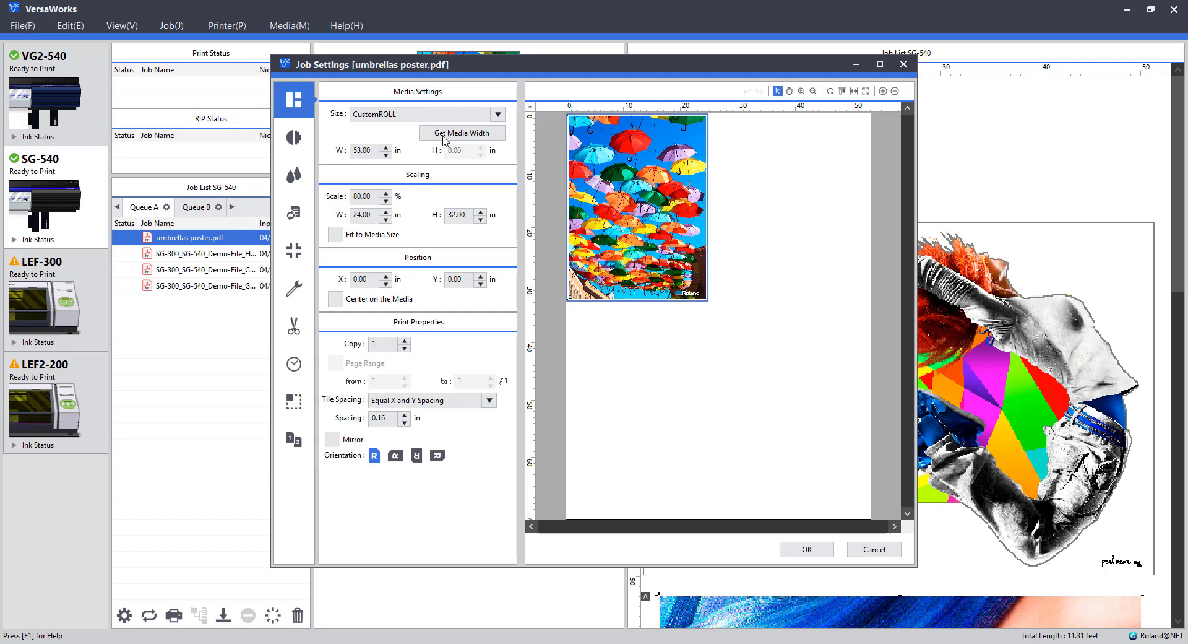
Match the poster's media width to the 51.69 in roll and rotate the image 180 degrees
{"action": "left_click", "coordinate": [443, 132]}
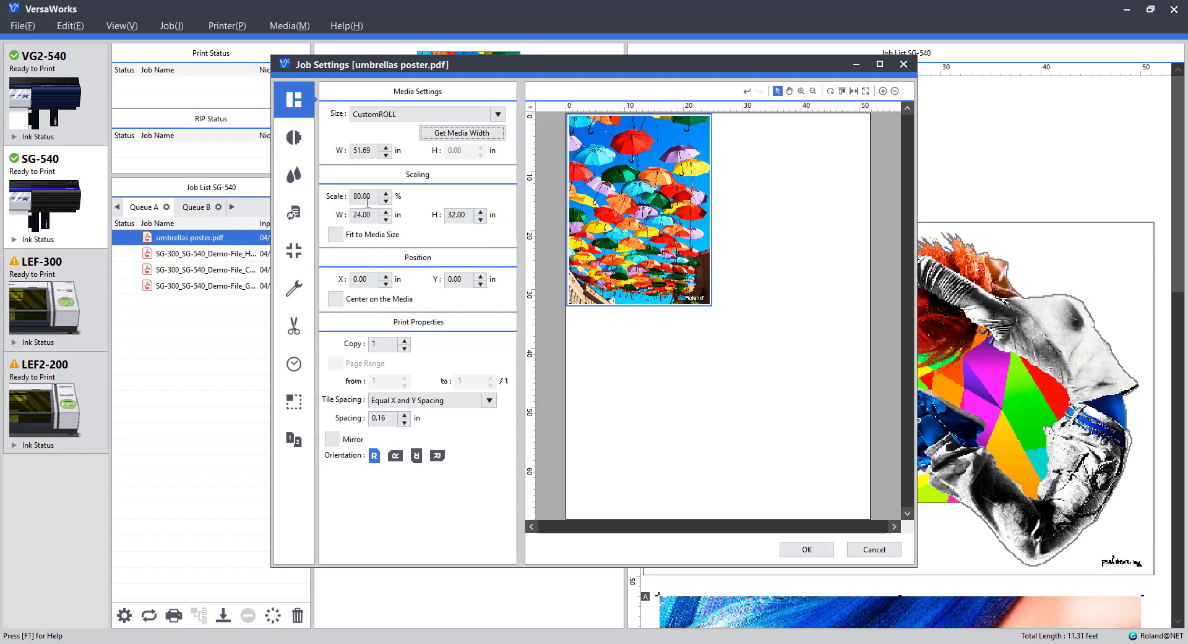
{"action": "left_click", "coordinate": [842, 290]}
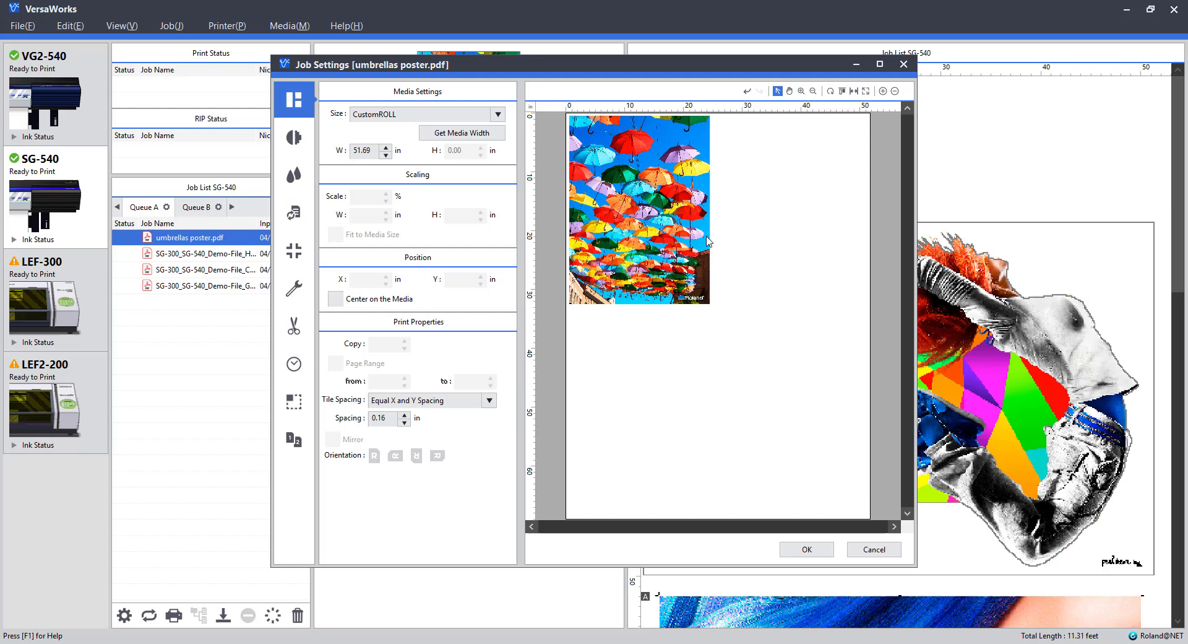
{"action": "left_click", "coordinate": [695, 235]}
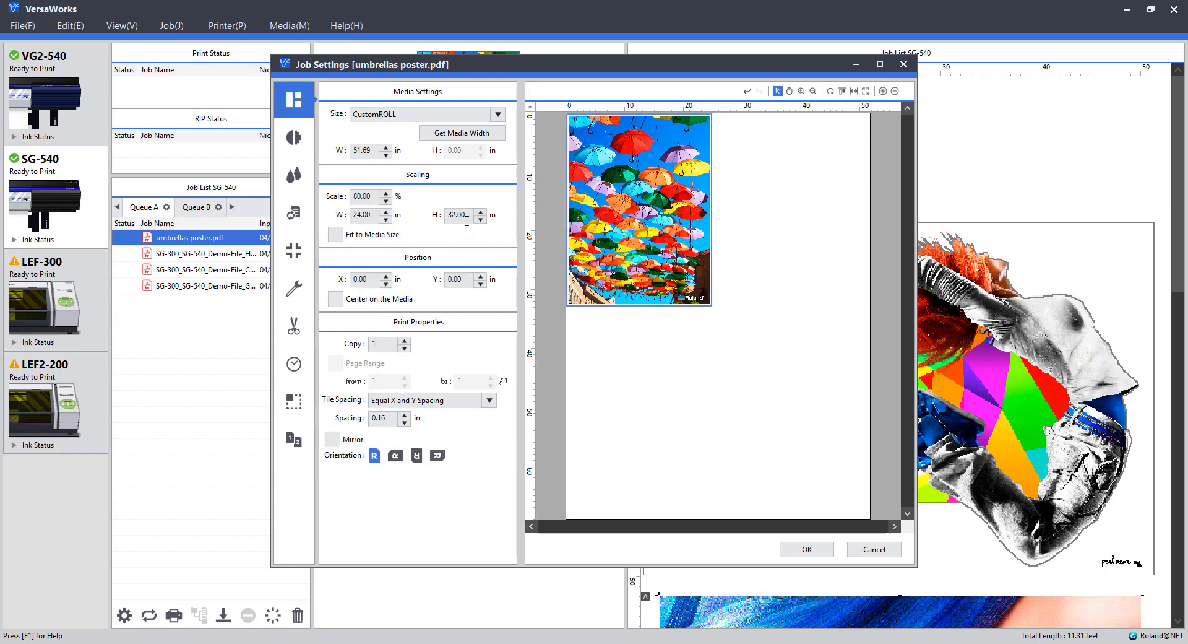
{"action": "left_click_drag", "start_coordinate": [372, 216], "coordinate": [351, 217]}
{"action": "left_click", "coordinate": [812, 270]}
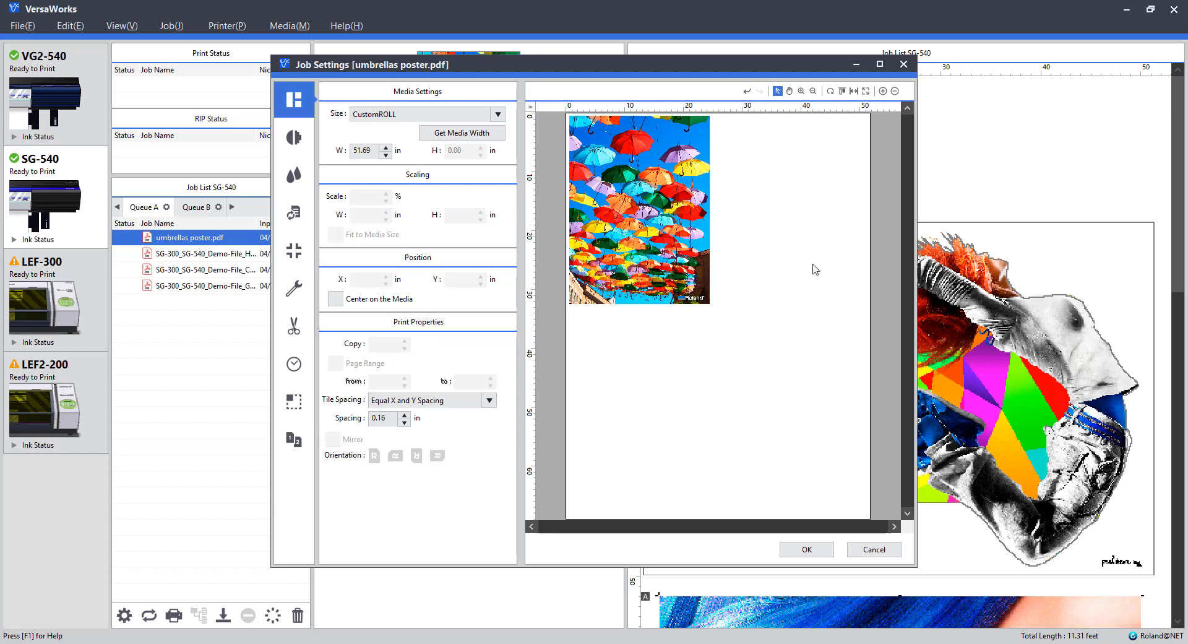
{"action": "left_click", "coordinate": [708, 253]}
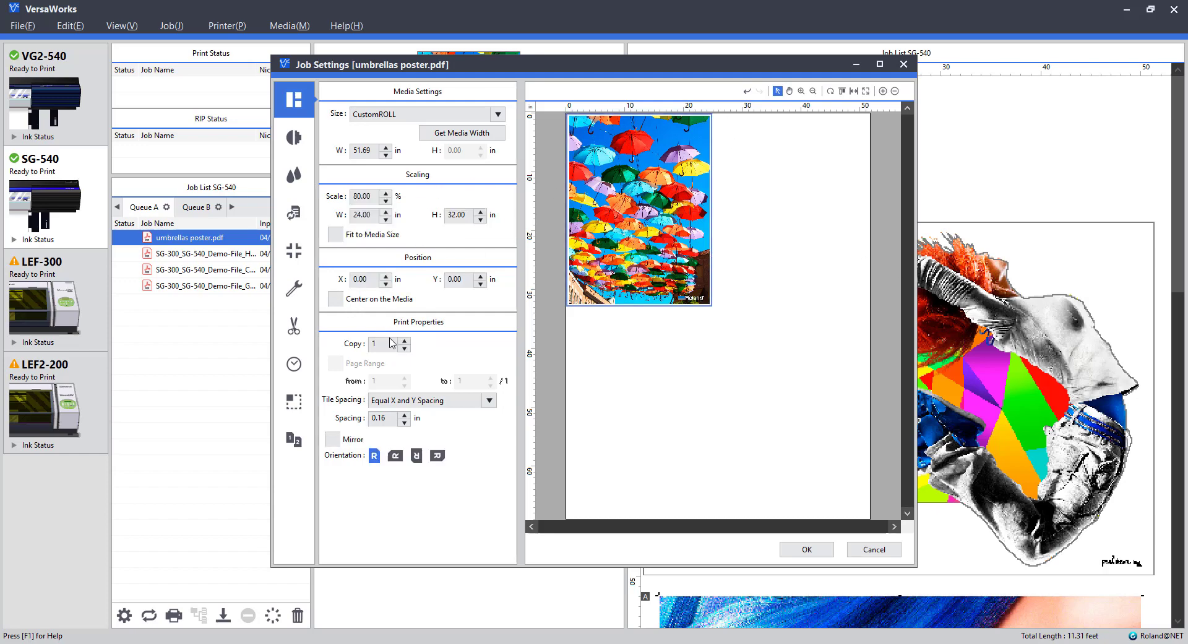
{"action": "left_click", "coordinate": [416, 455]}
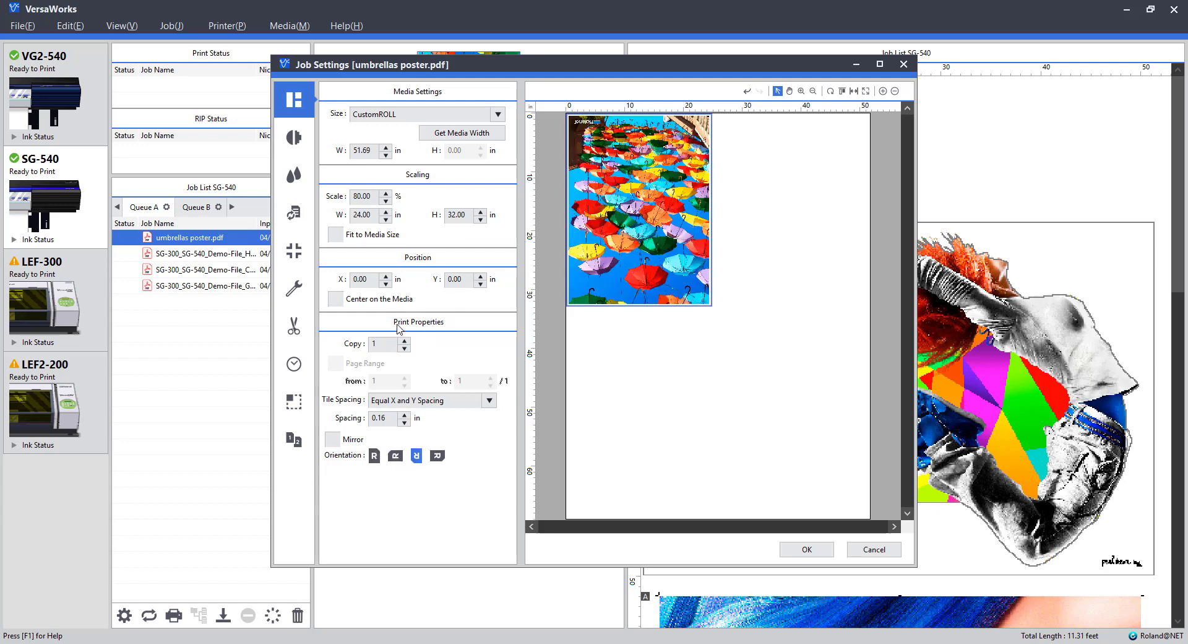
Make four poster copies and center them on the media in a 2×2 grid
{"action": "left_click_drag", "start_coordinate": [379, 344], "coordinate": [356, 342]}
{"action": "key", "text": "Tab"}
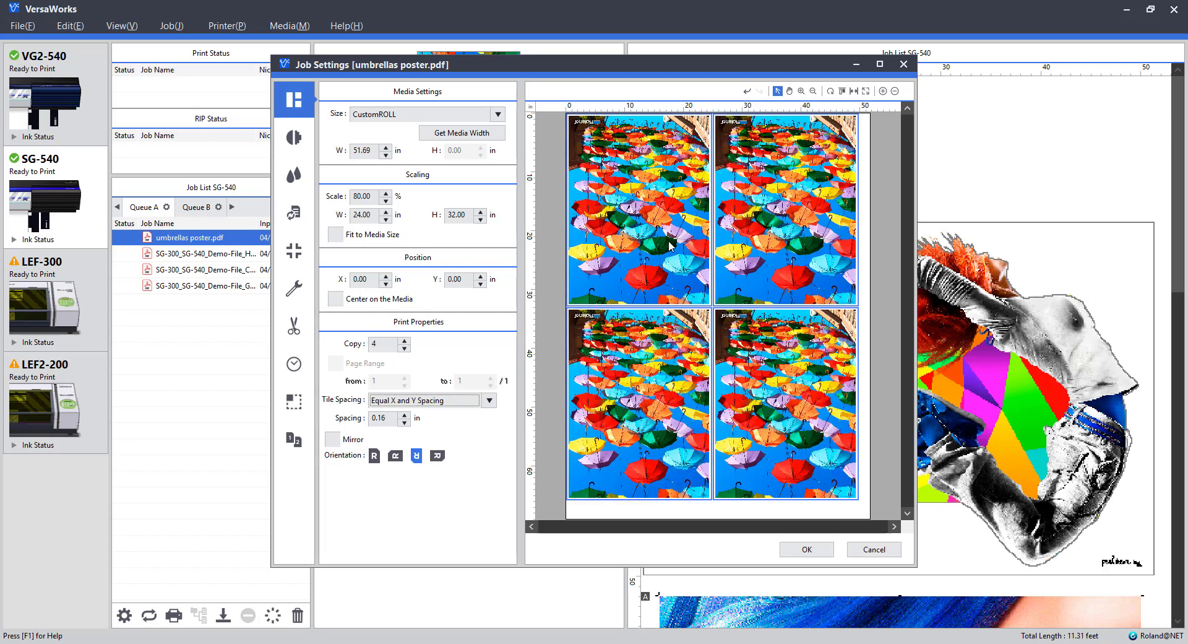
{"action": "left_click", "coordinate": [546, 246]}
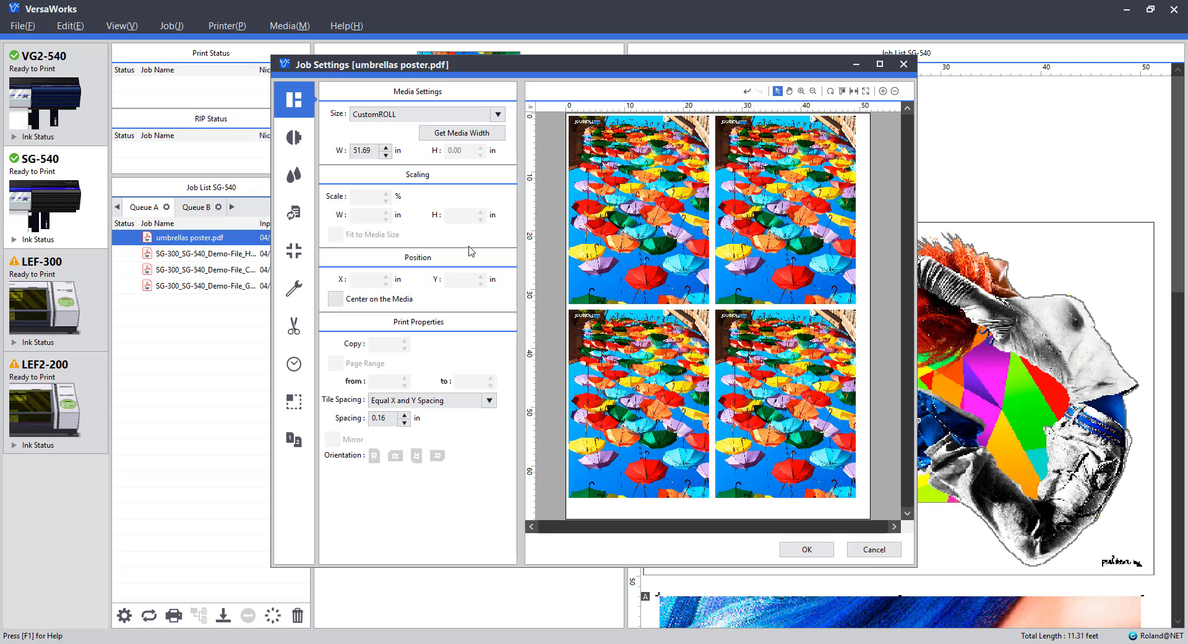
{"action": "left_click", "coordinate": [336, 300]}
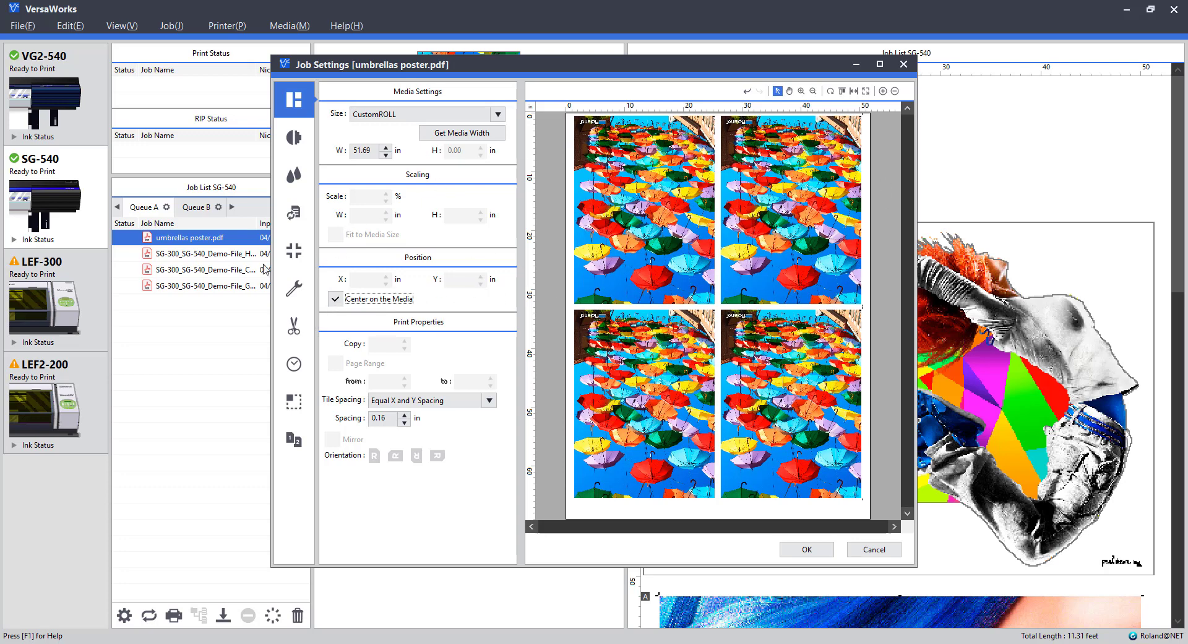
{"action": "left_click", "coordinate": [294, 250]}
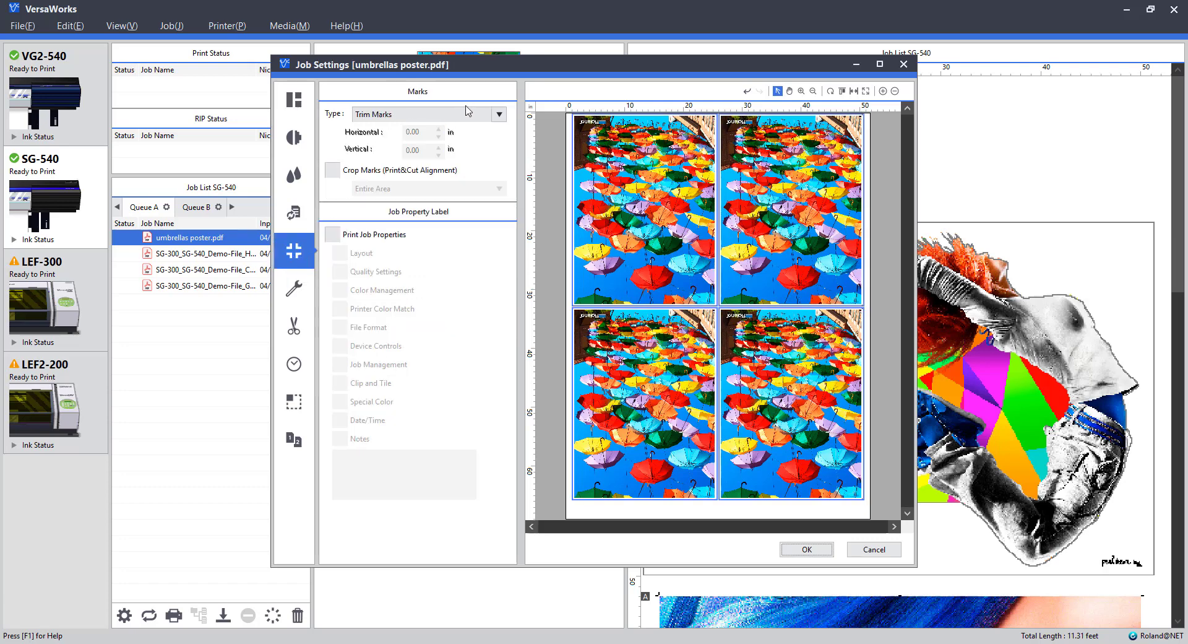
Reselect Trim Marks as the umbrella poster's mark type and apply the job settings
{"action": "left_click", "coordinate": [467, 114]}
{"action": "left_click", "coordinate": [467, 117]}
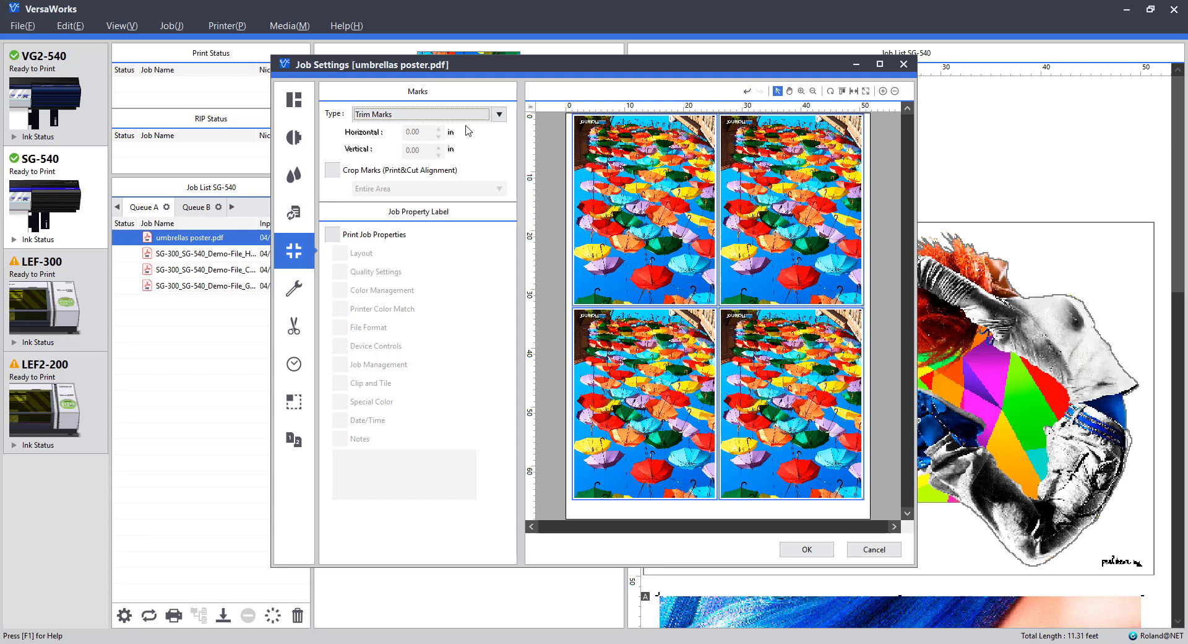
{"action": "left_click", "coordinate": [498, 113]}
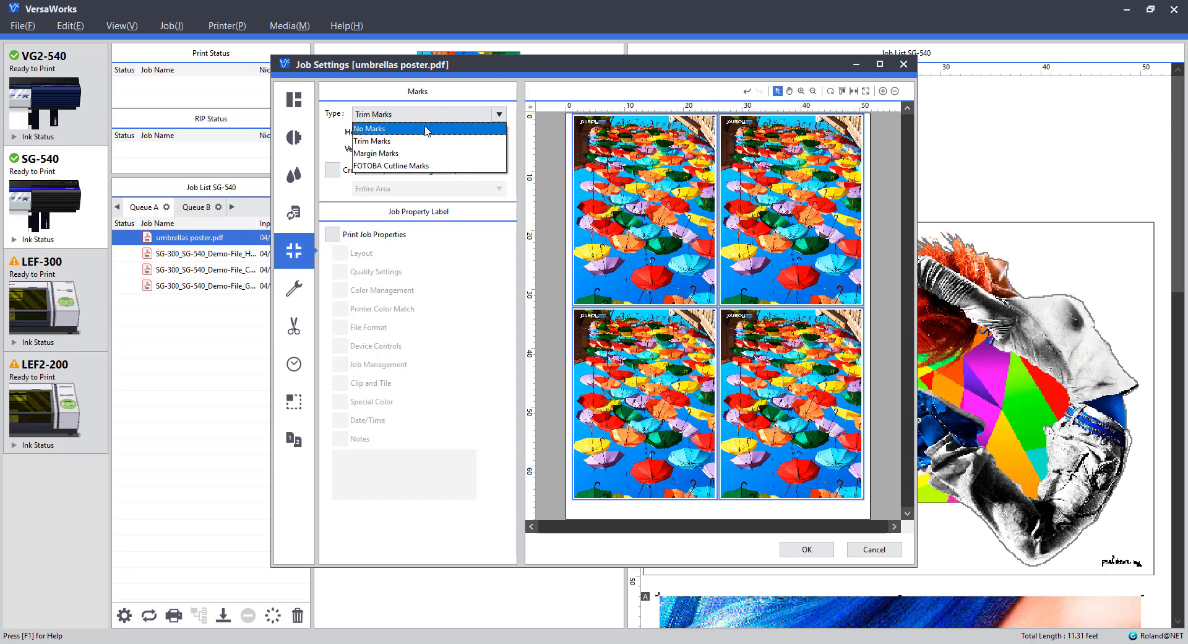
{"action": "left_click", "coordinate": [477, 125]}
{"action": "left_click", "coordinate": [483, 115]}
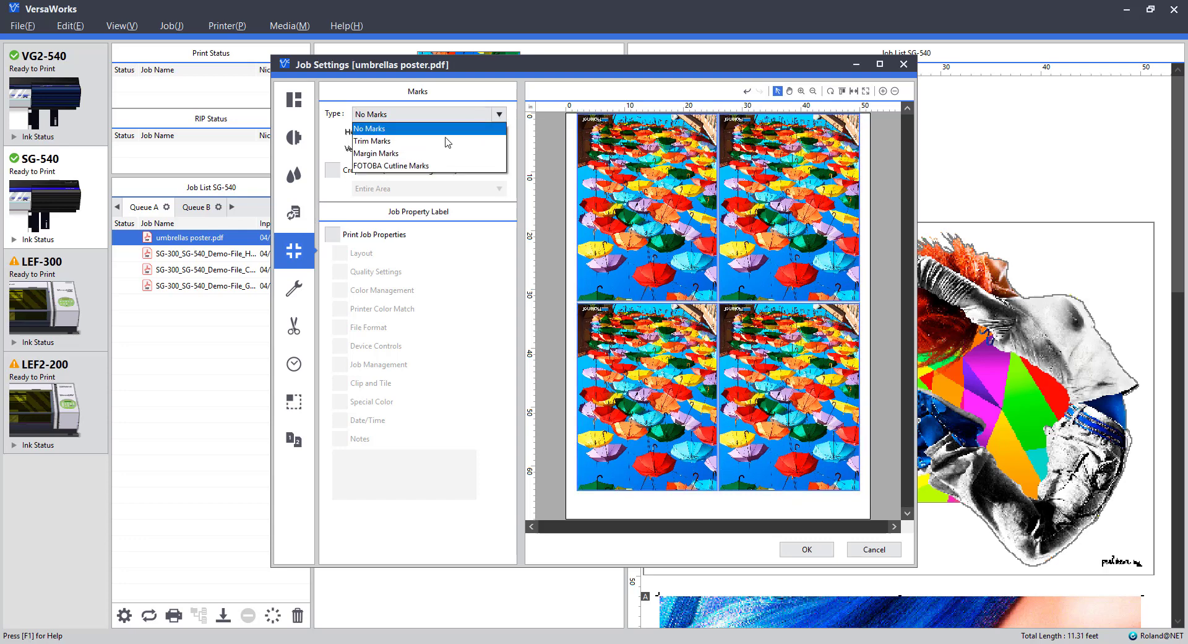
{"action": "left_click", "coordinate": [439, 141]}
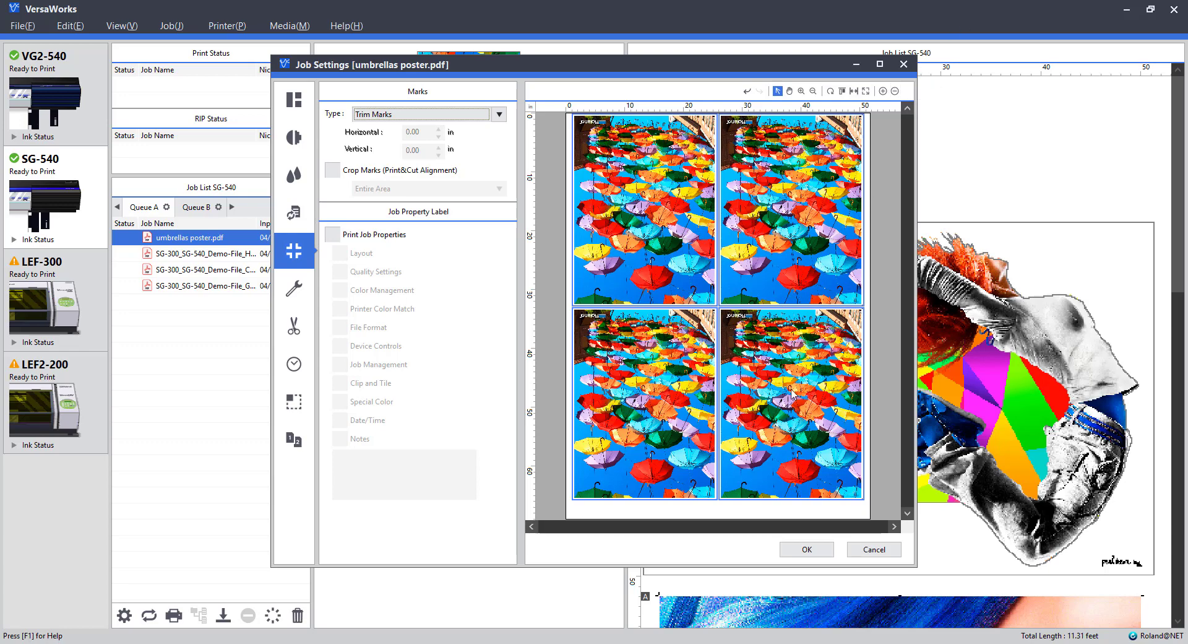
{"action": "left_click", "coordinate": [782, 549]}
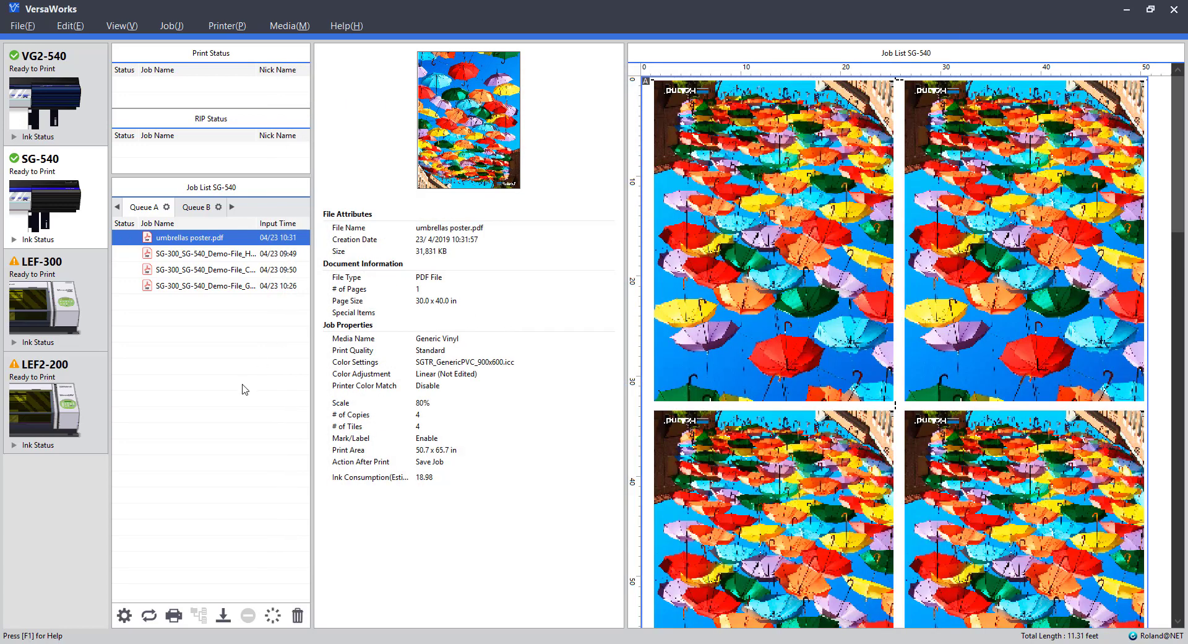
Select the Champion-Blue job to show its LBV2 media, 130% scale and 14.40 ink estimate
{"action": "left_click", "coordinate": [188, 271]}
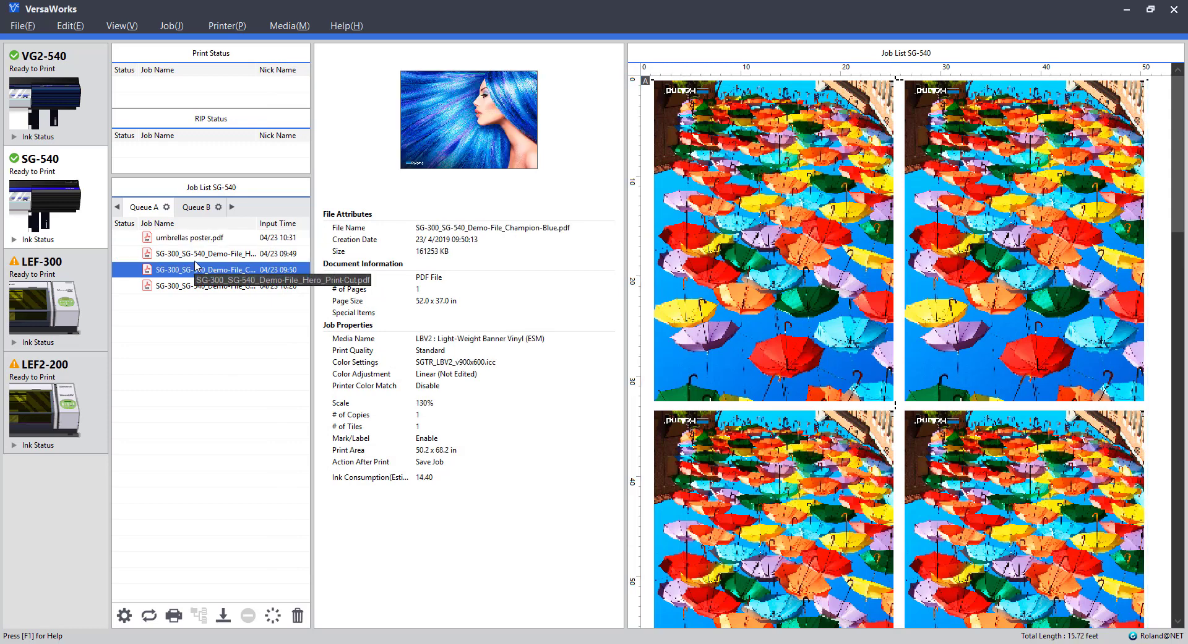